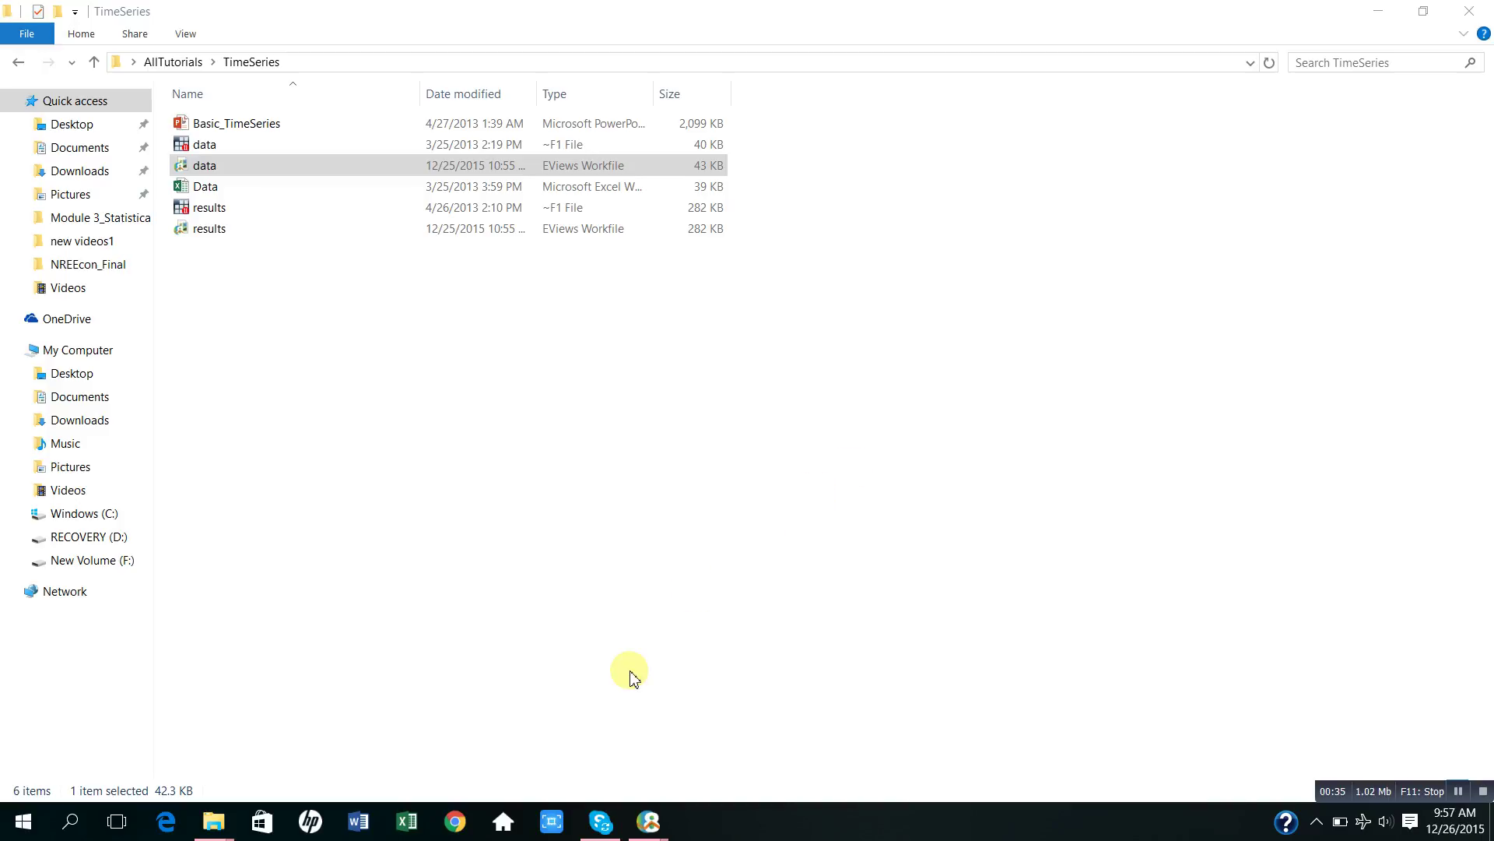
Step: Open the EViews workfile "data" and plot its ip series as a basic Line & Symbol graph of raw data
double_click(310, 171)
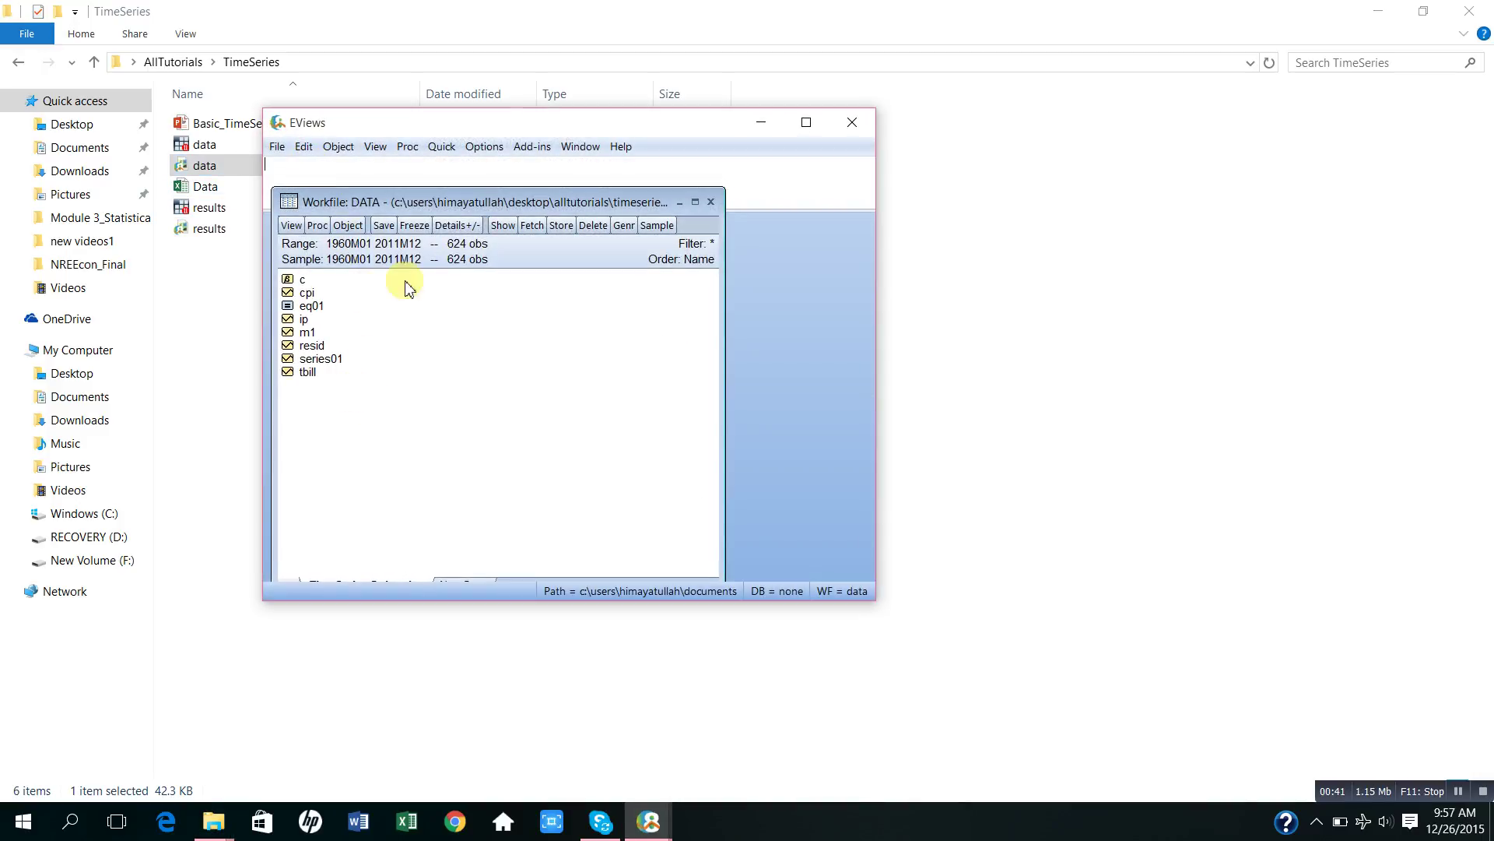
double_click(305, 320)
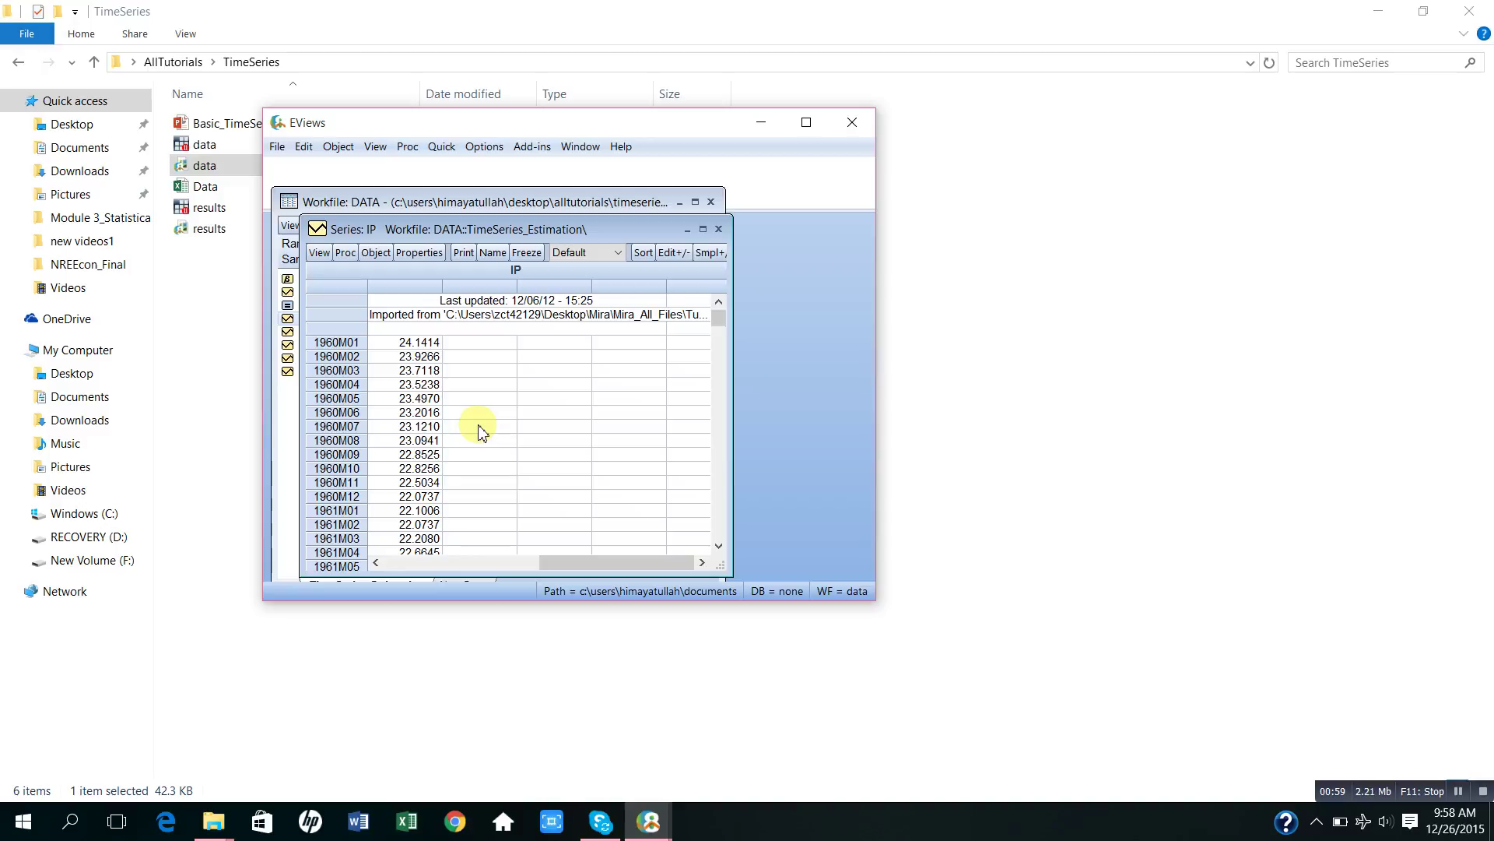
click(319, 253)
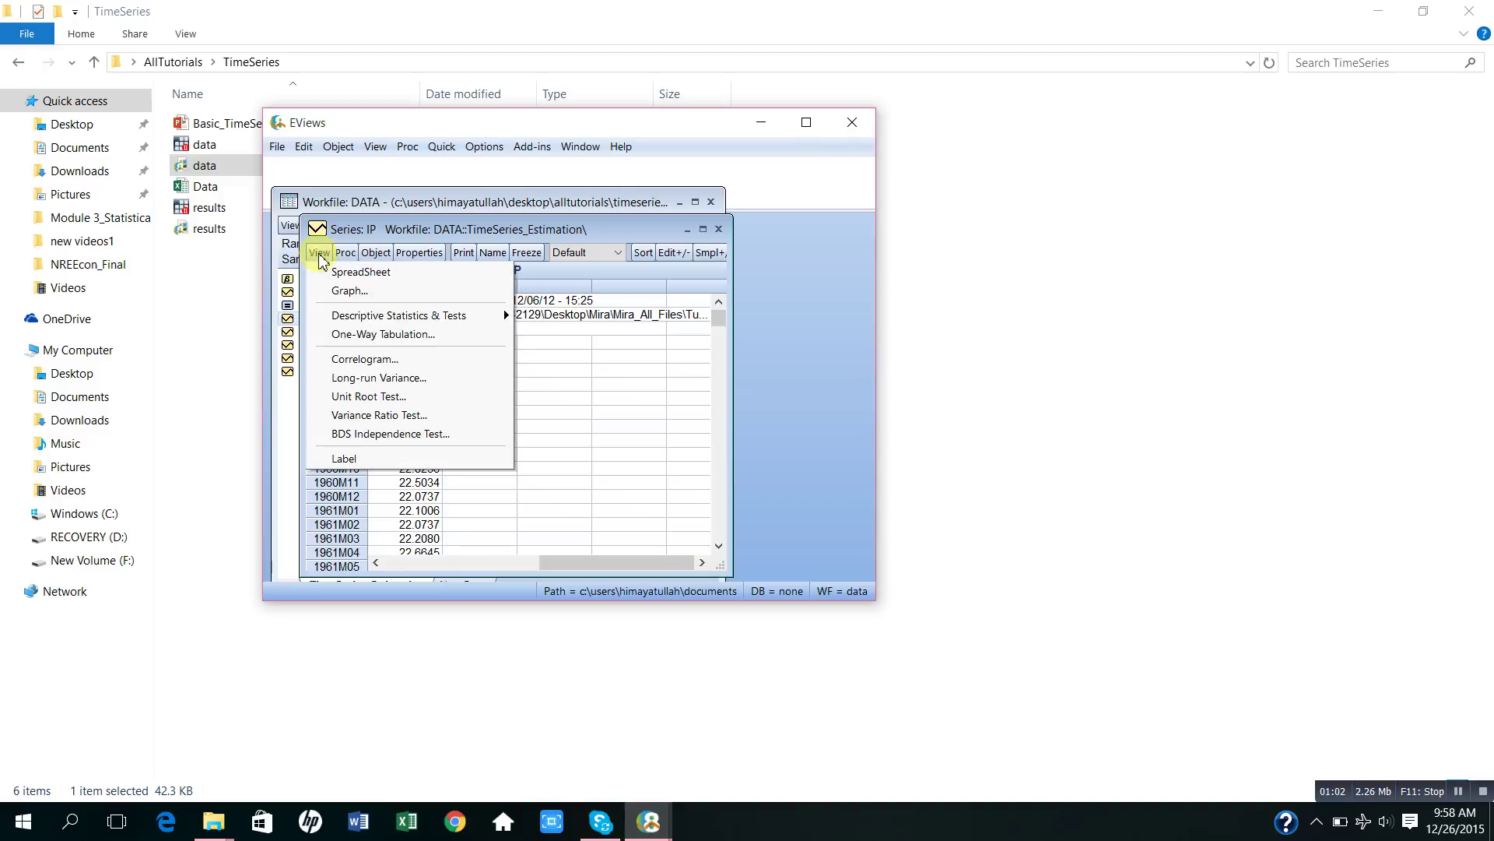
click(348, 292)
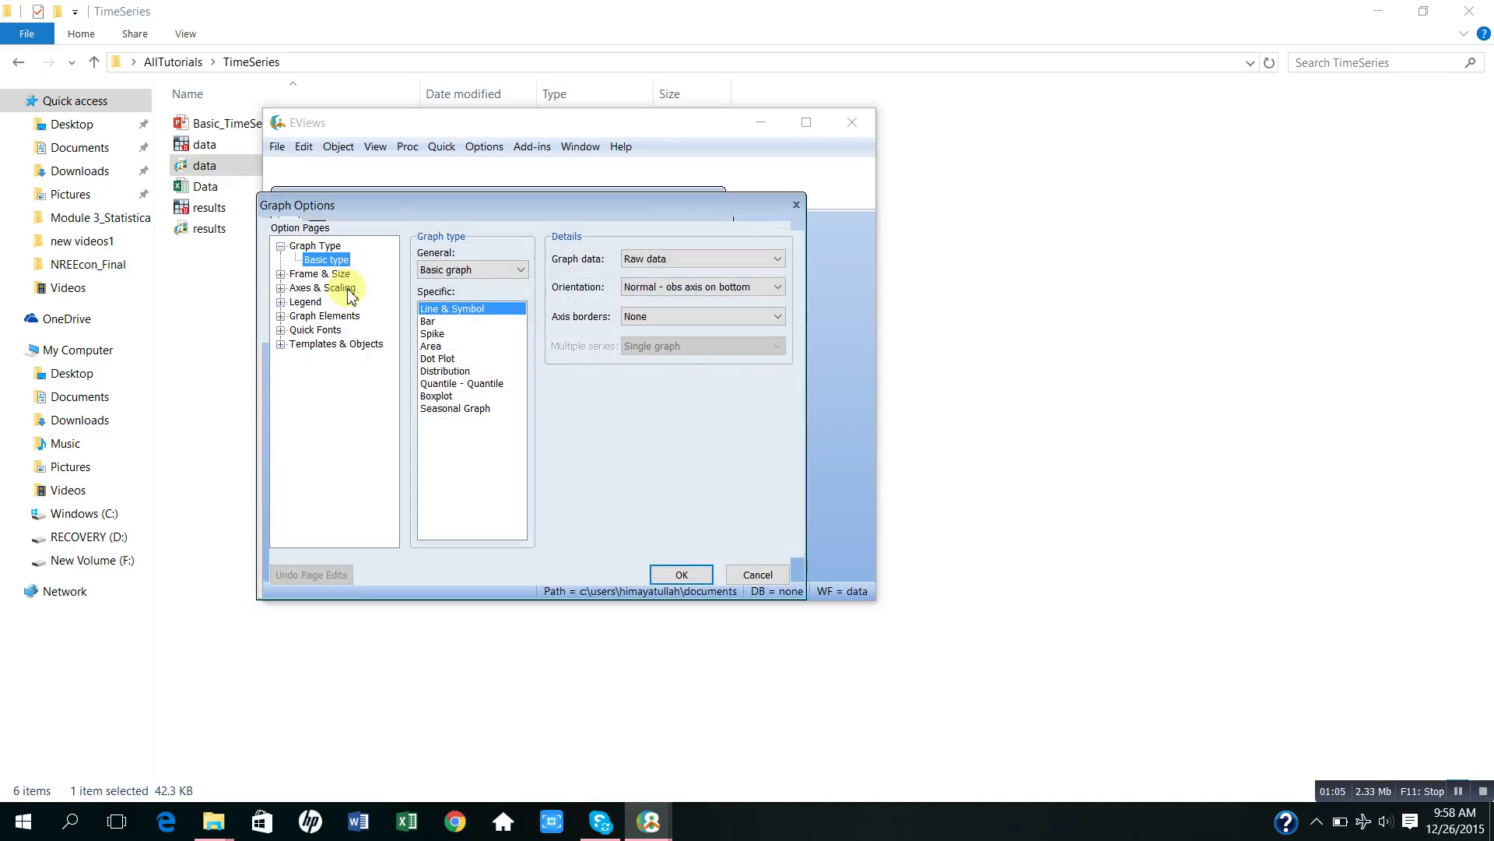
click(682, 574)
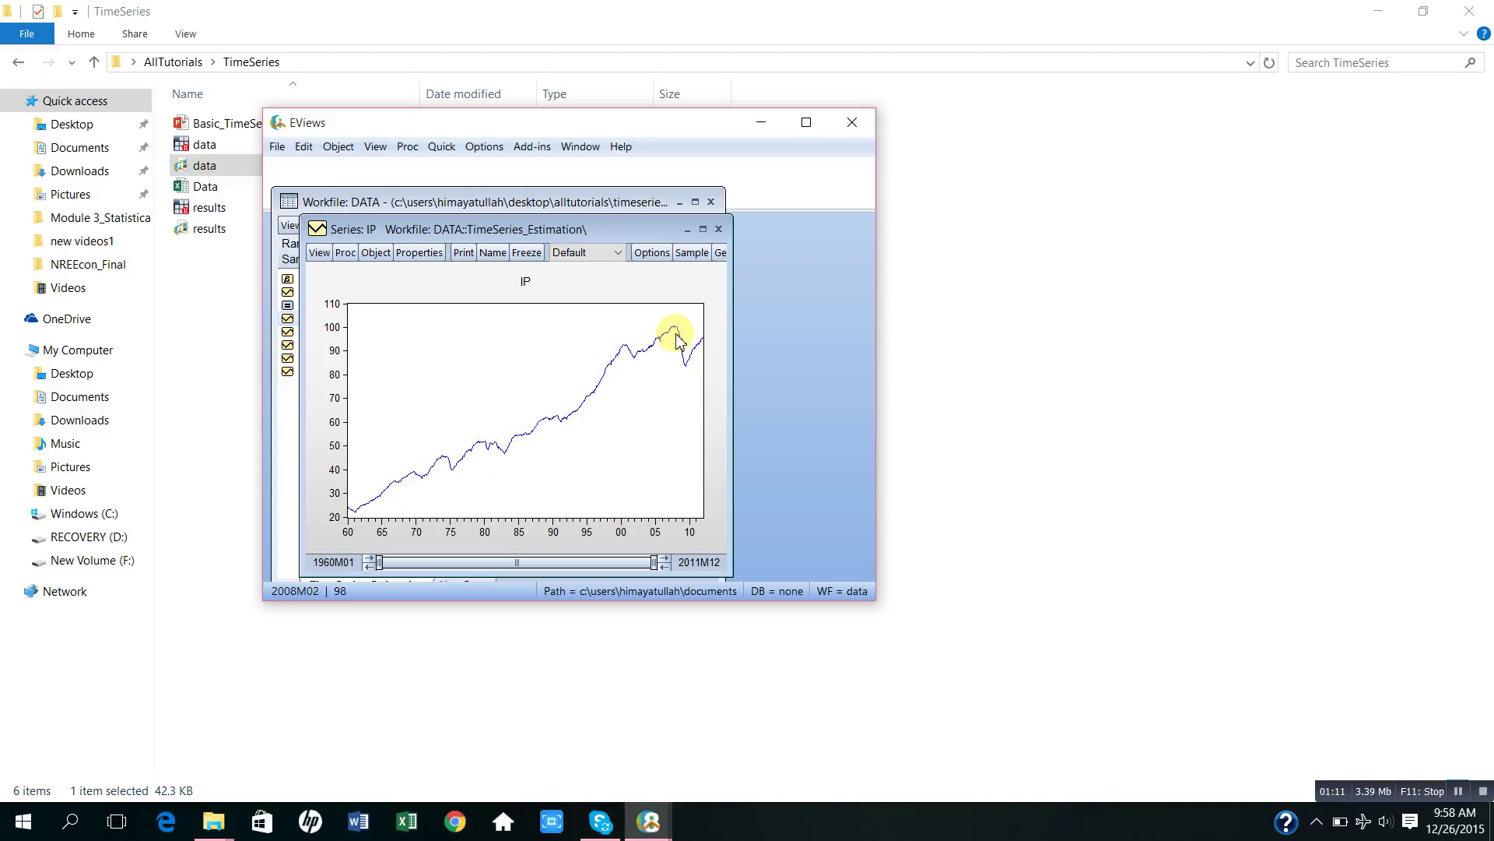
mouse_move(490, 461)
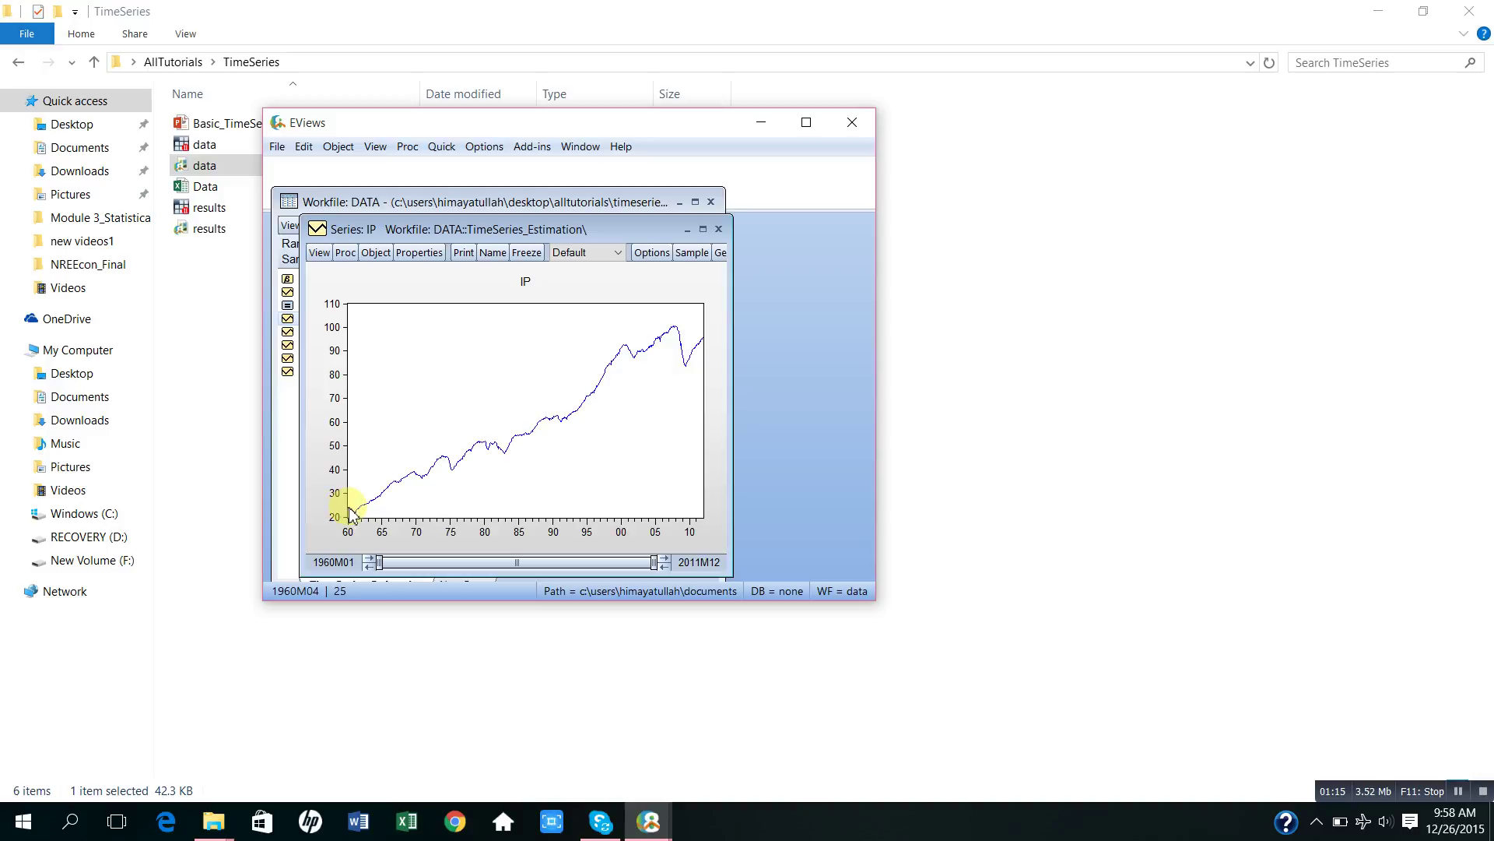
mouse_move(353, 516)
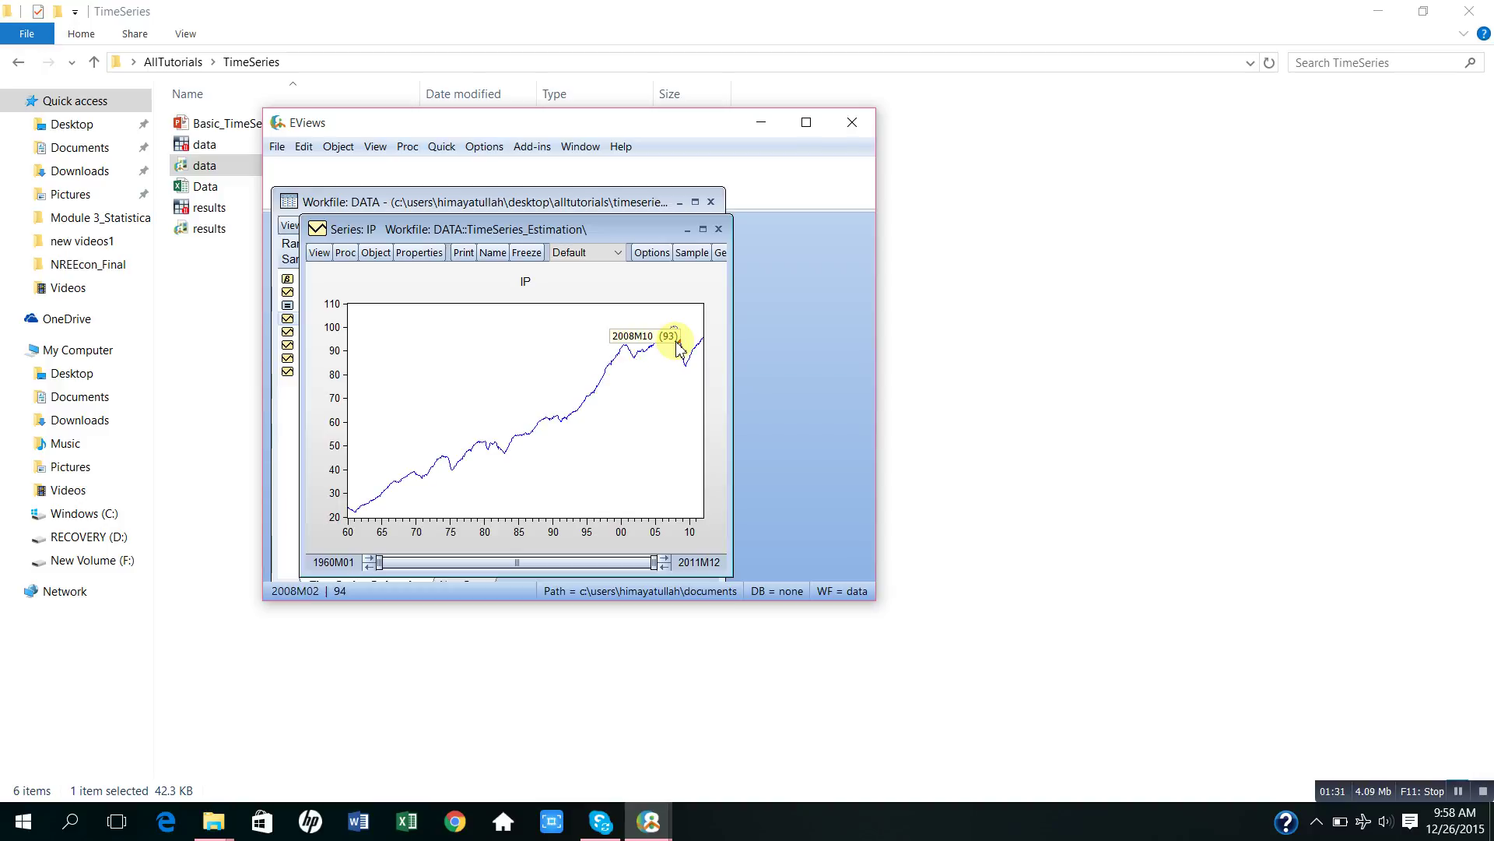
Step: Run an Augmented Dickey-Fuller unit root test on IP in level with trend and intercept, and show the output full size
click(319, 254)
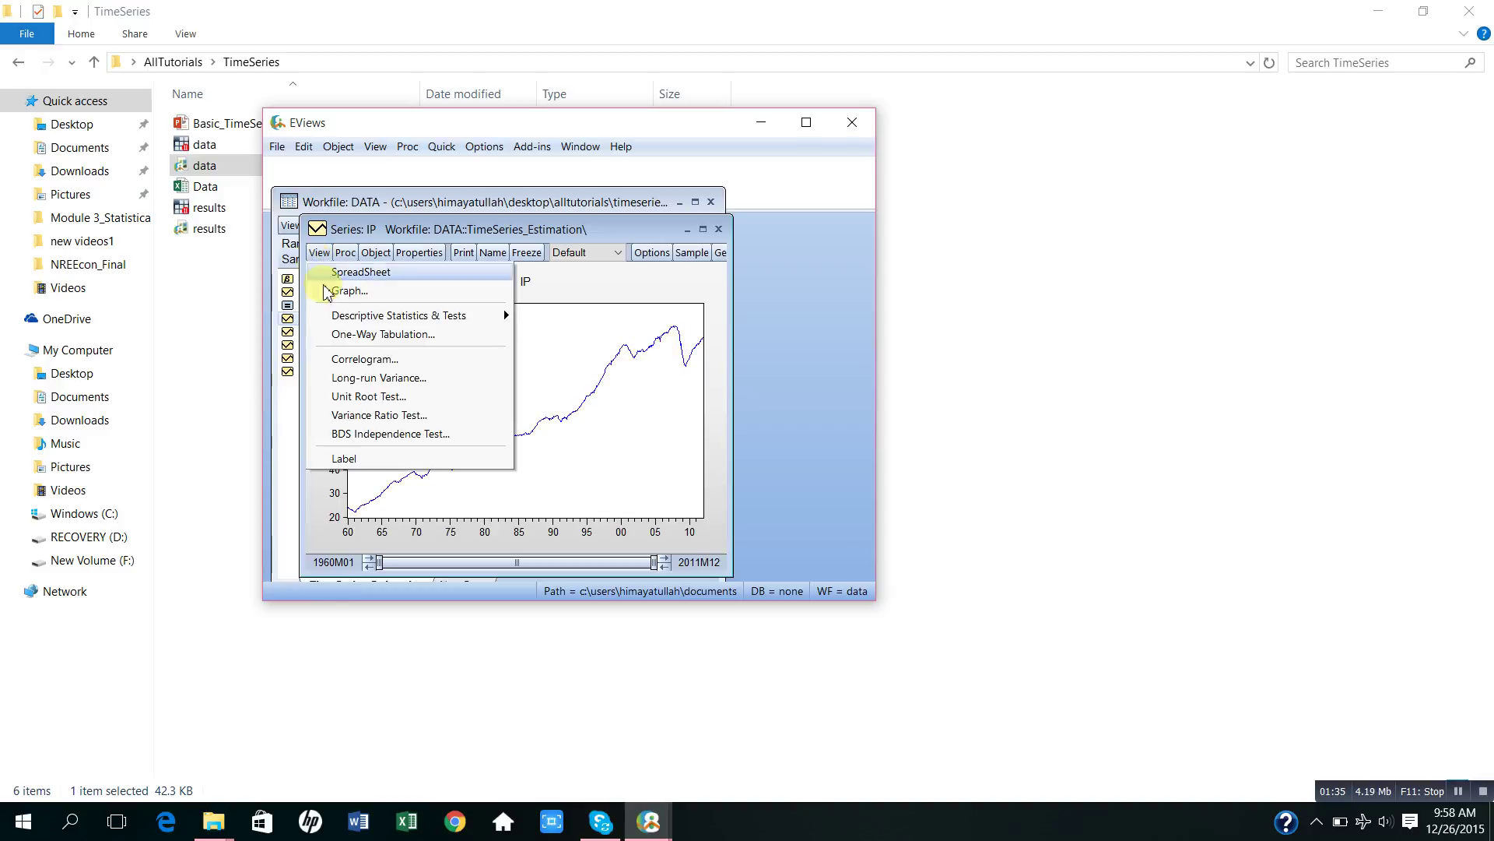
click(360, 398)
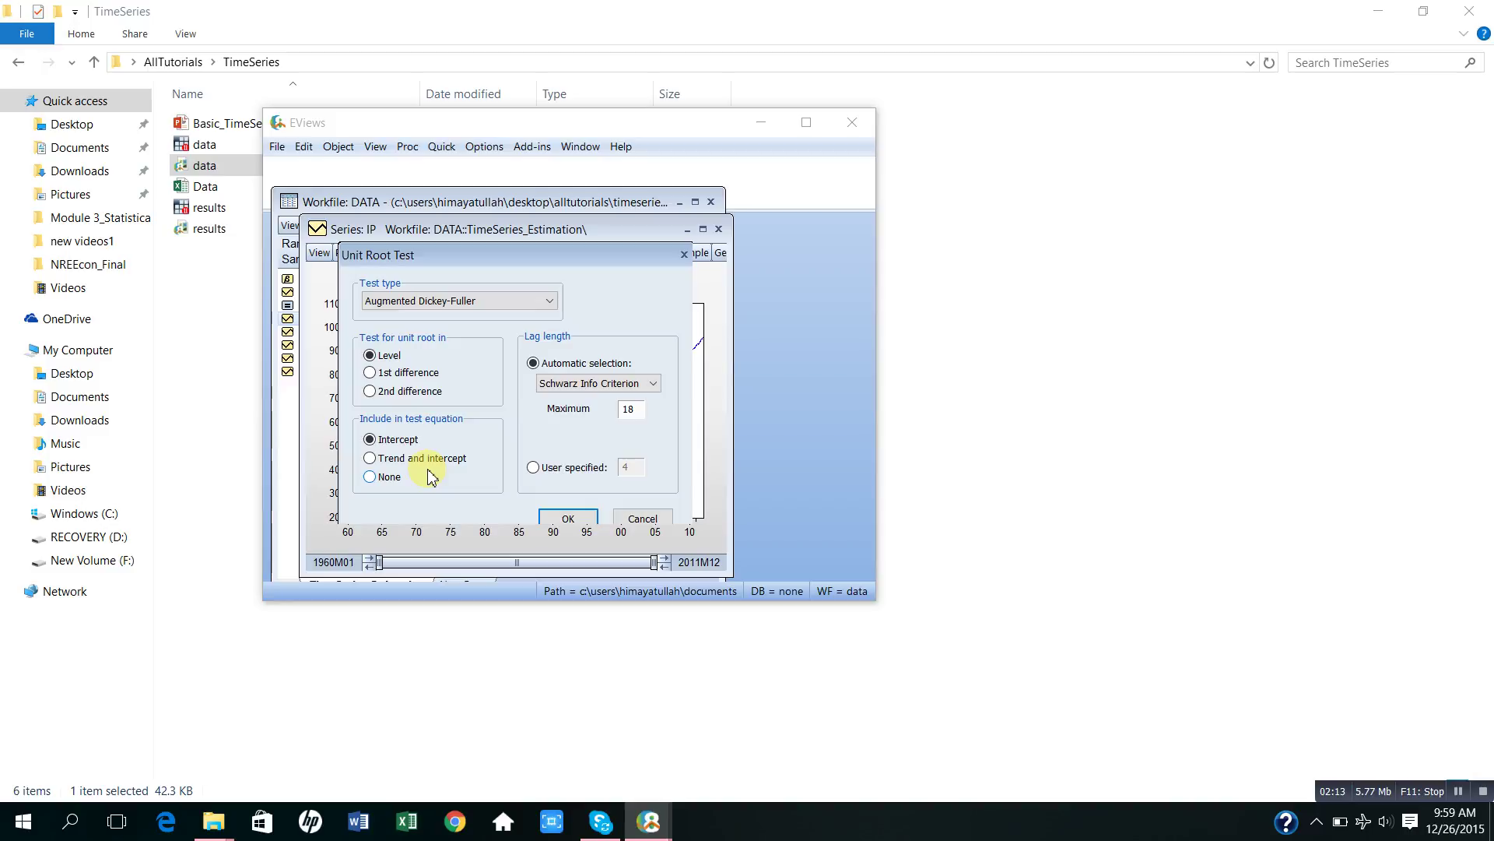
click(370, 458)
click(563, 519)
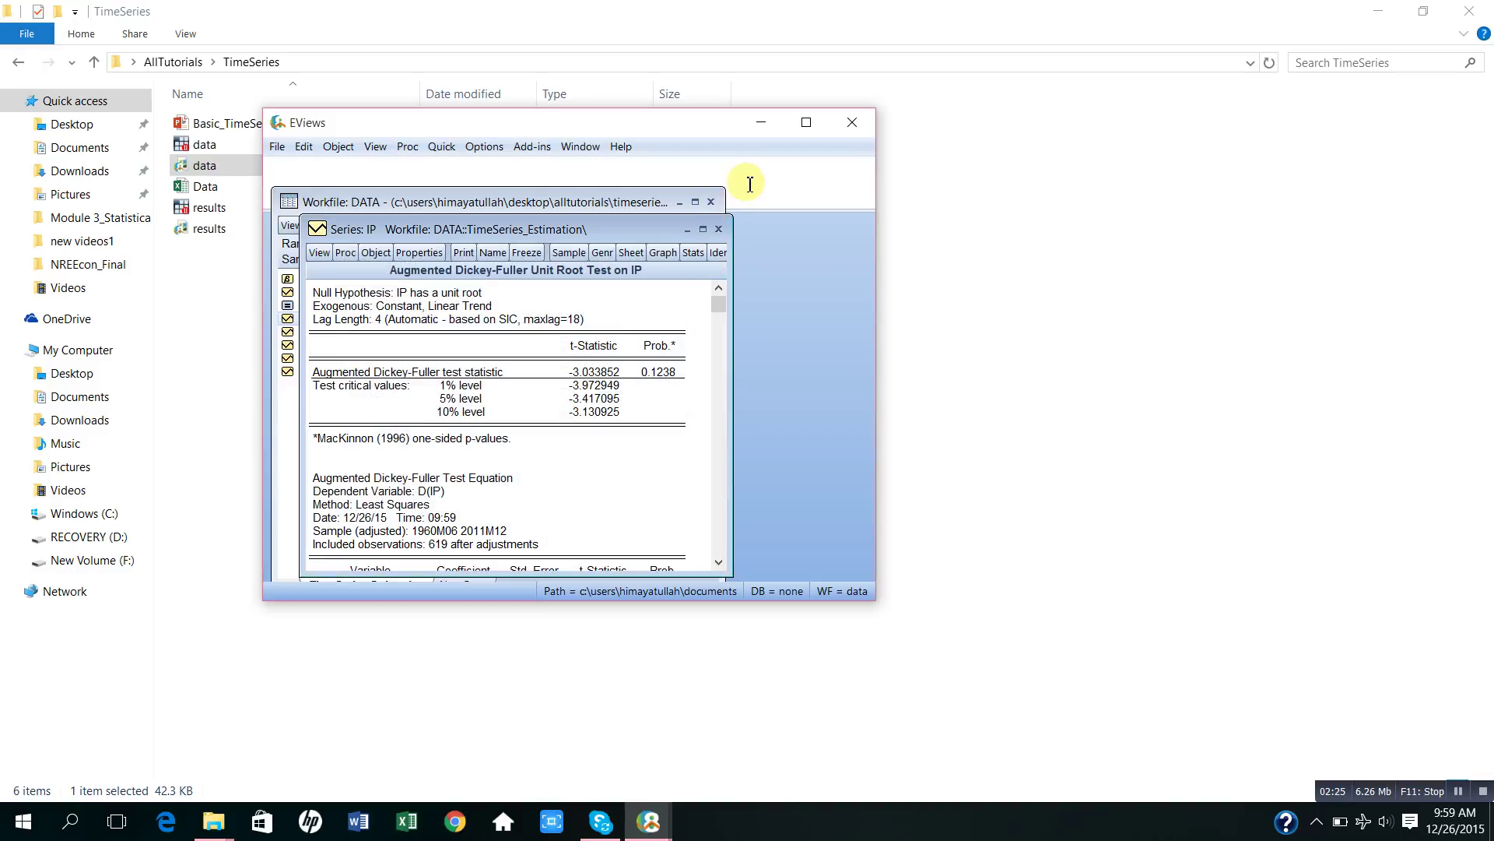
click(805, 124)
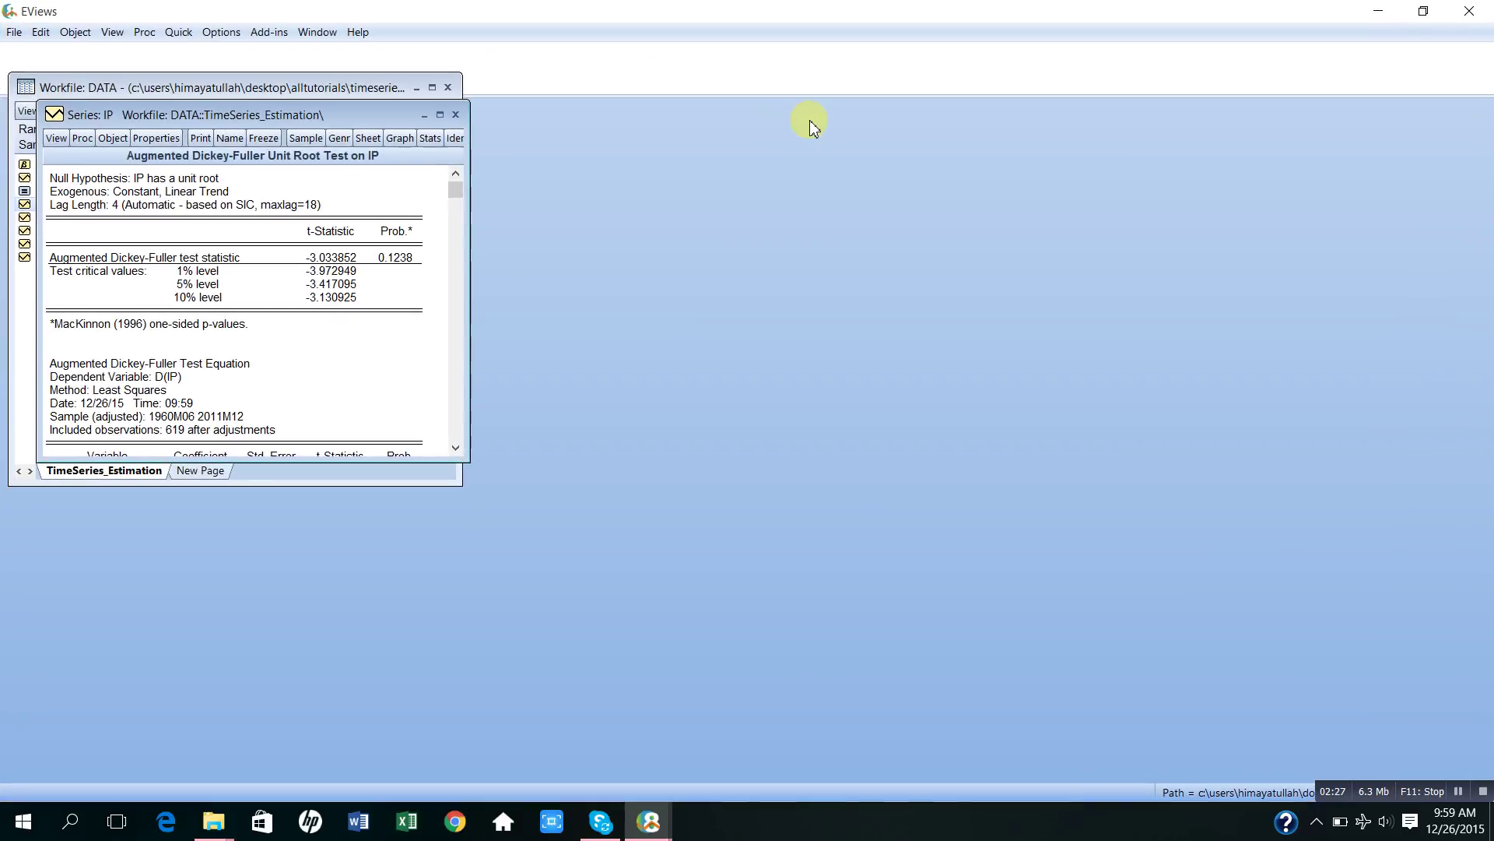
click(439, 115)
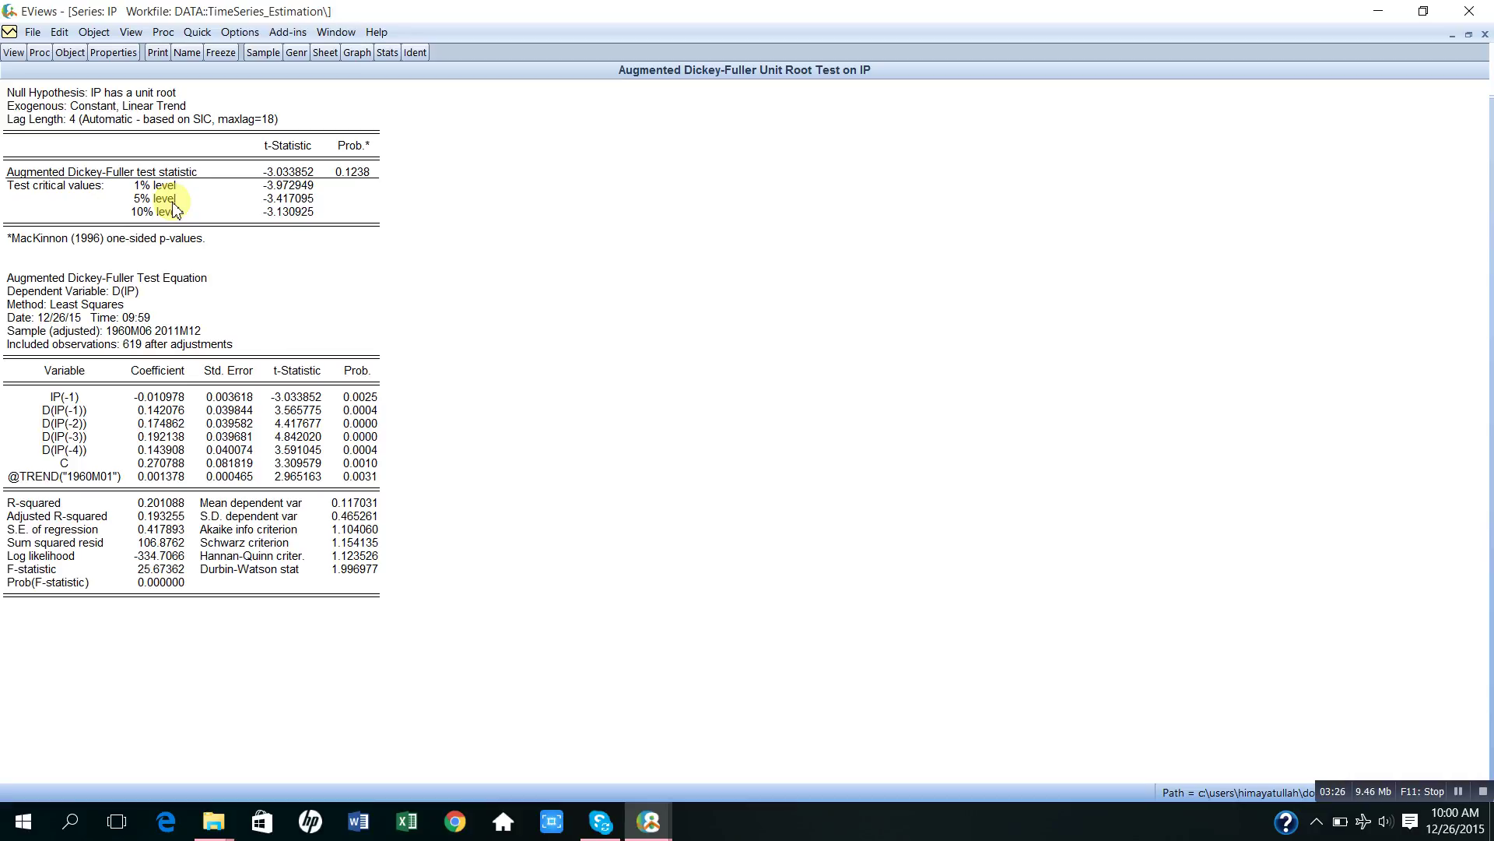
Step: Run the Augmented Dickey-Fuller unit root test on the 1st difference of IP with None included in the test equation
click(14, 55)
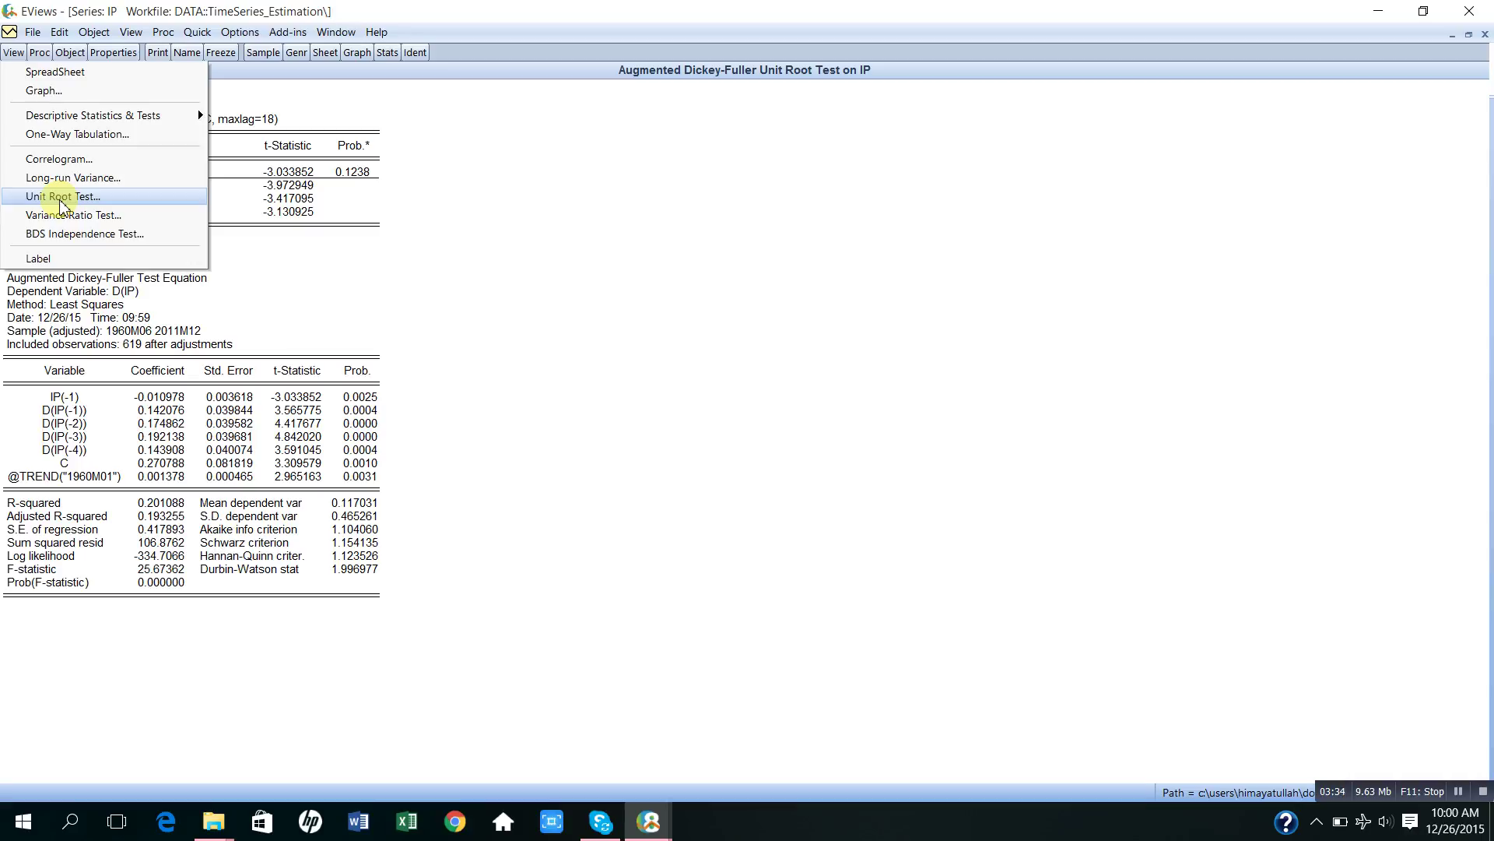
click(91, 204)
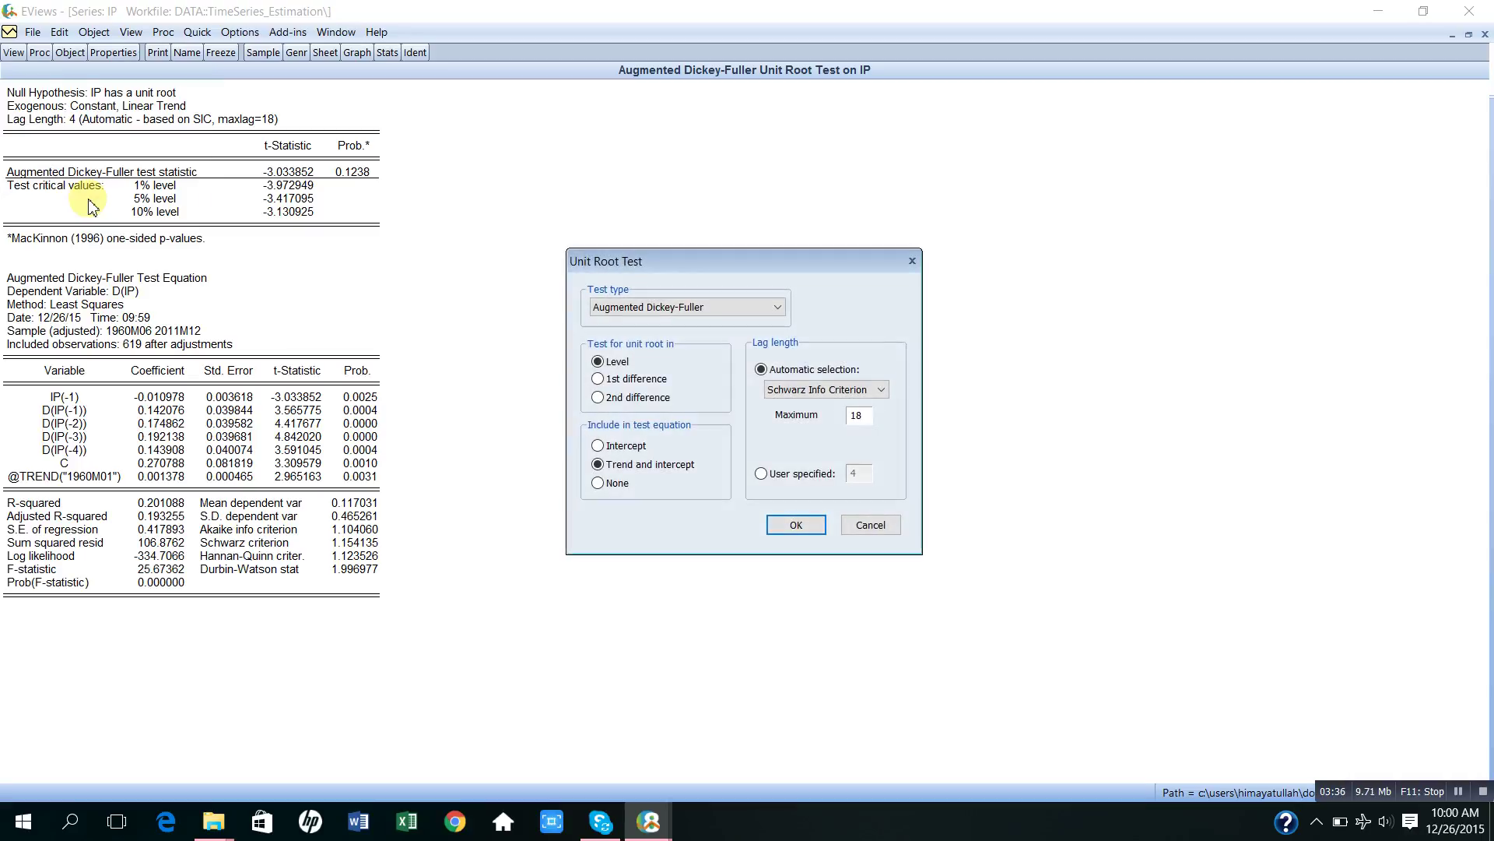
click(599, 381)
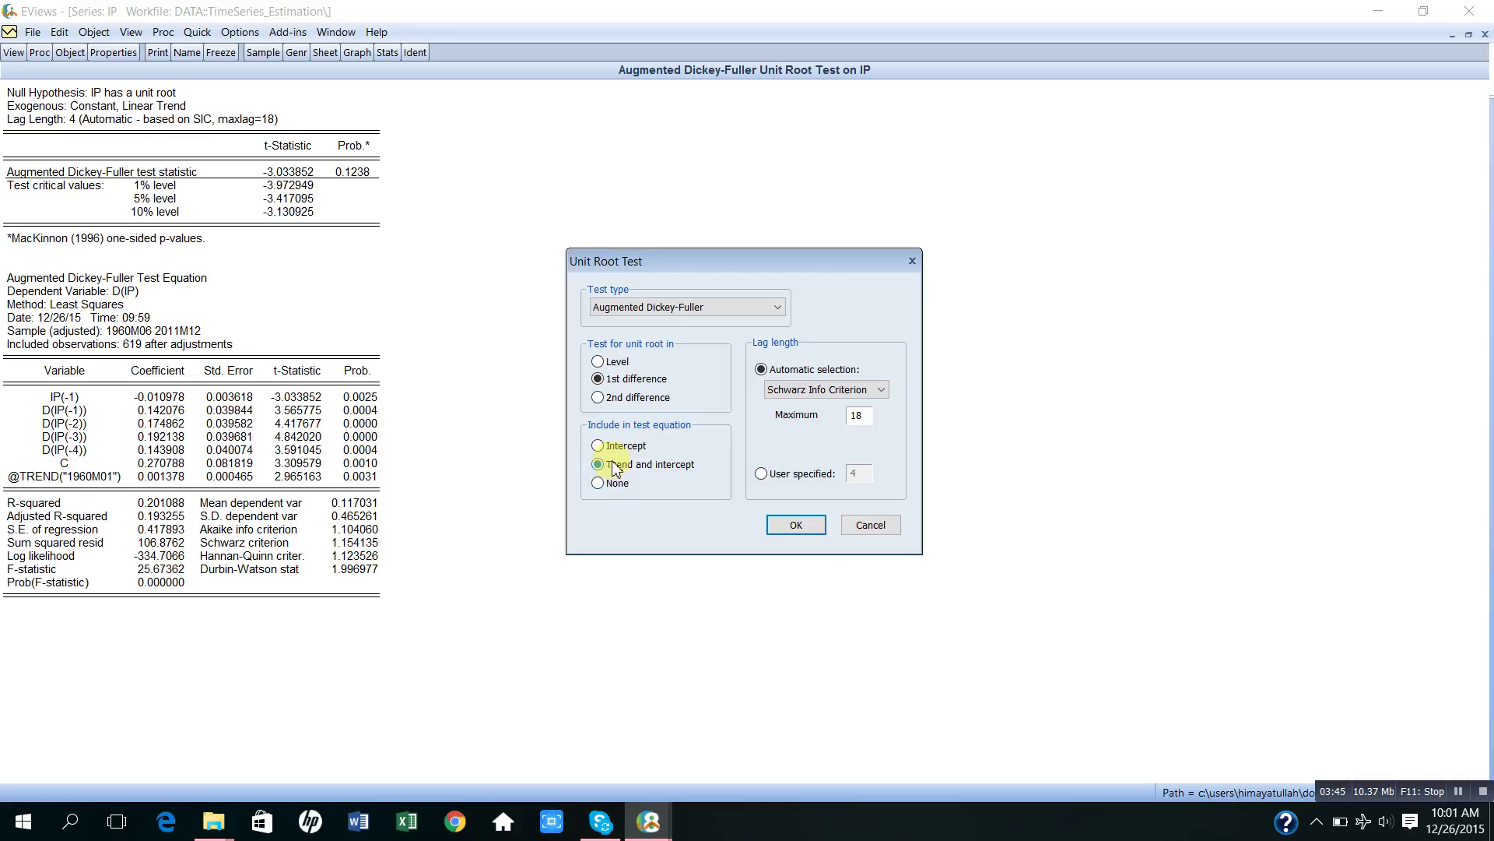
click(600, 489)
click(792, 526)
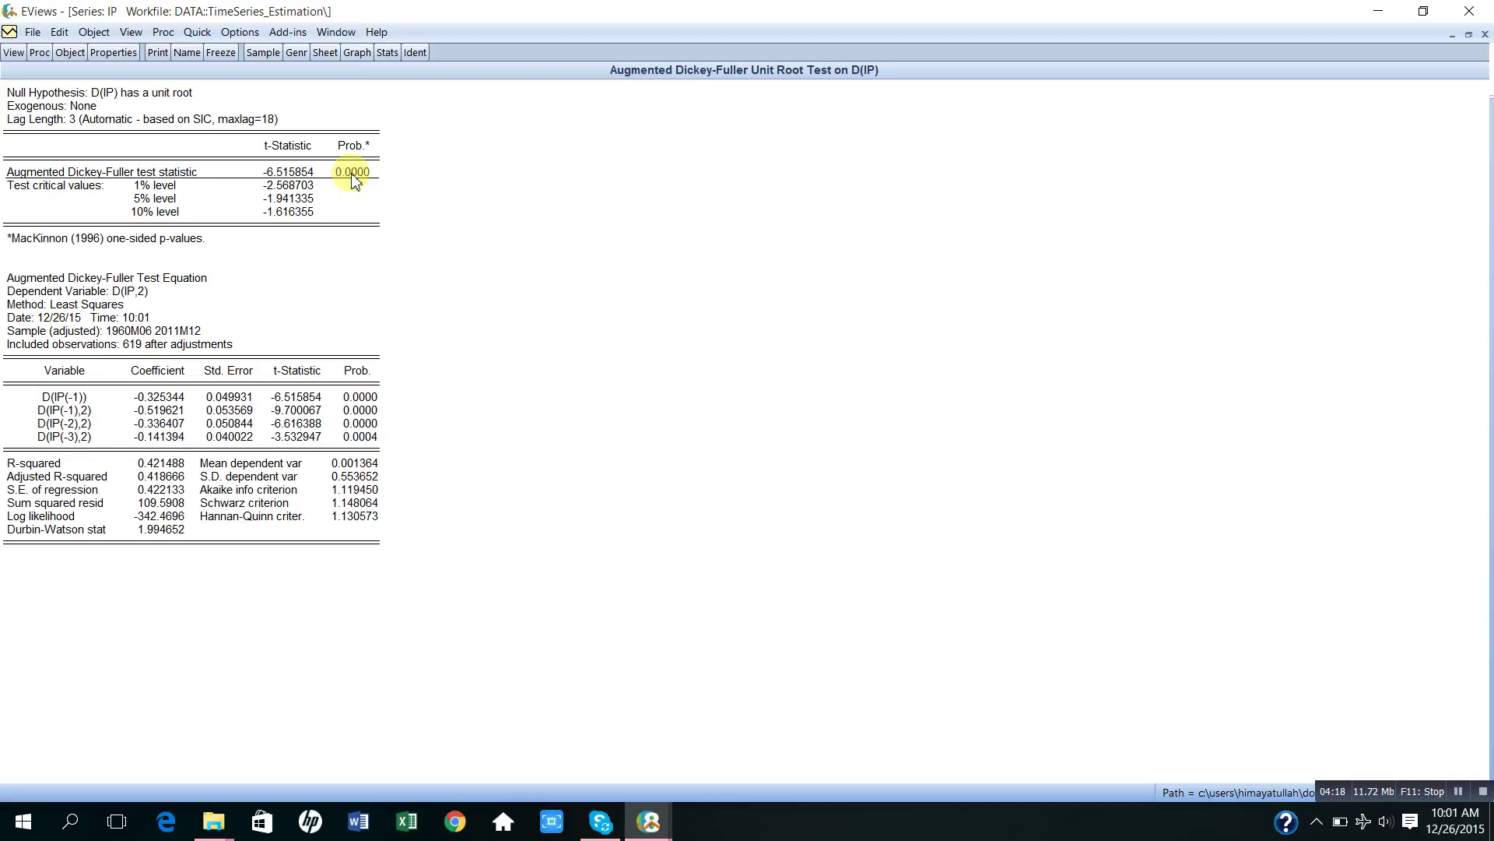
Step: Repeat the Augmented Dickey-Fuller test on the 1st difference of IP with only an intercept in the test equation
click(14, 53)
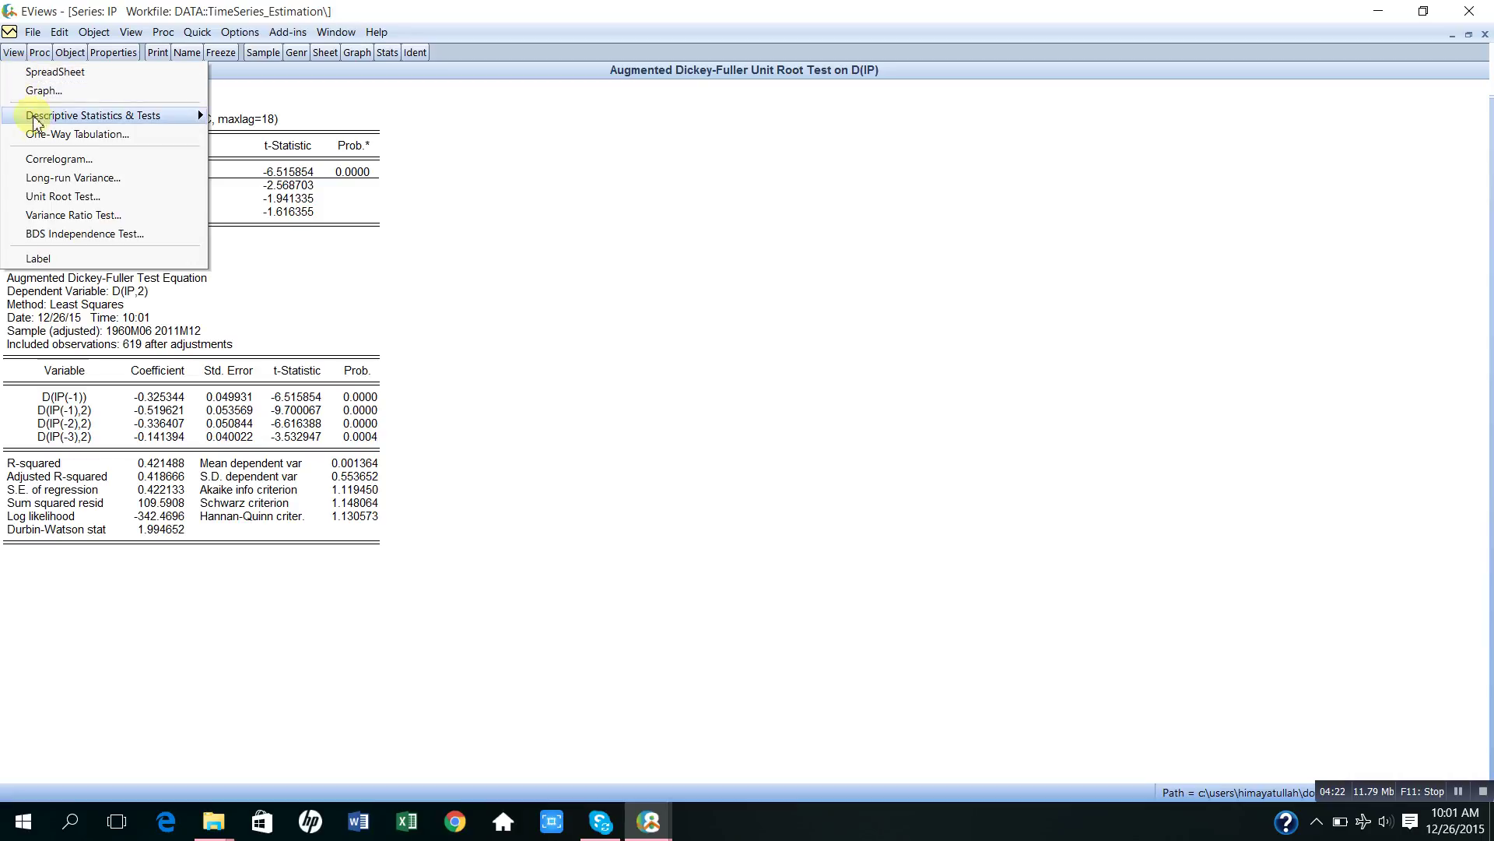
click(59, 199)
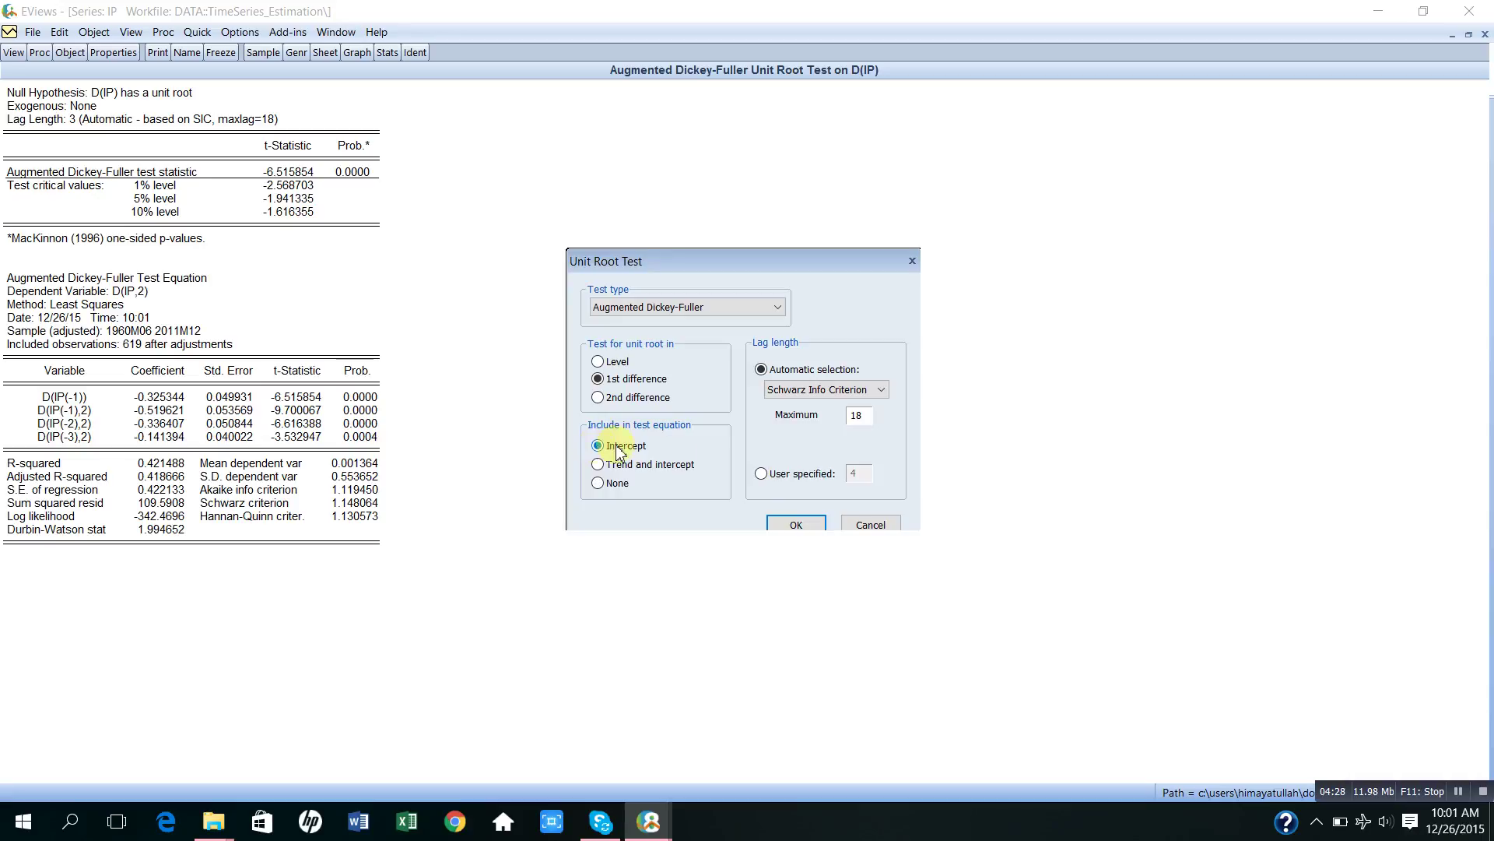
click(792, 525)
click(800, 527)
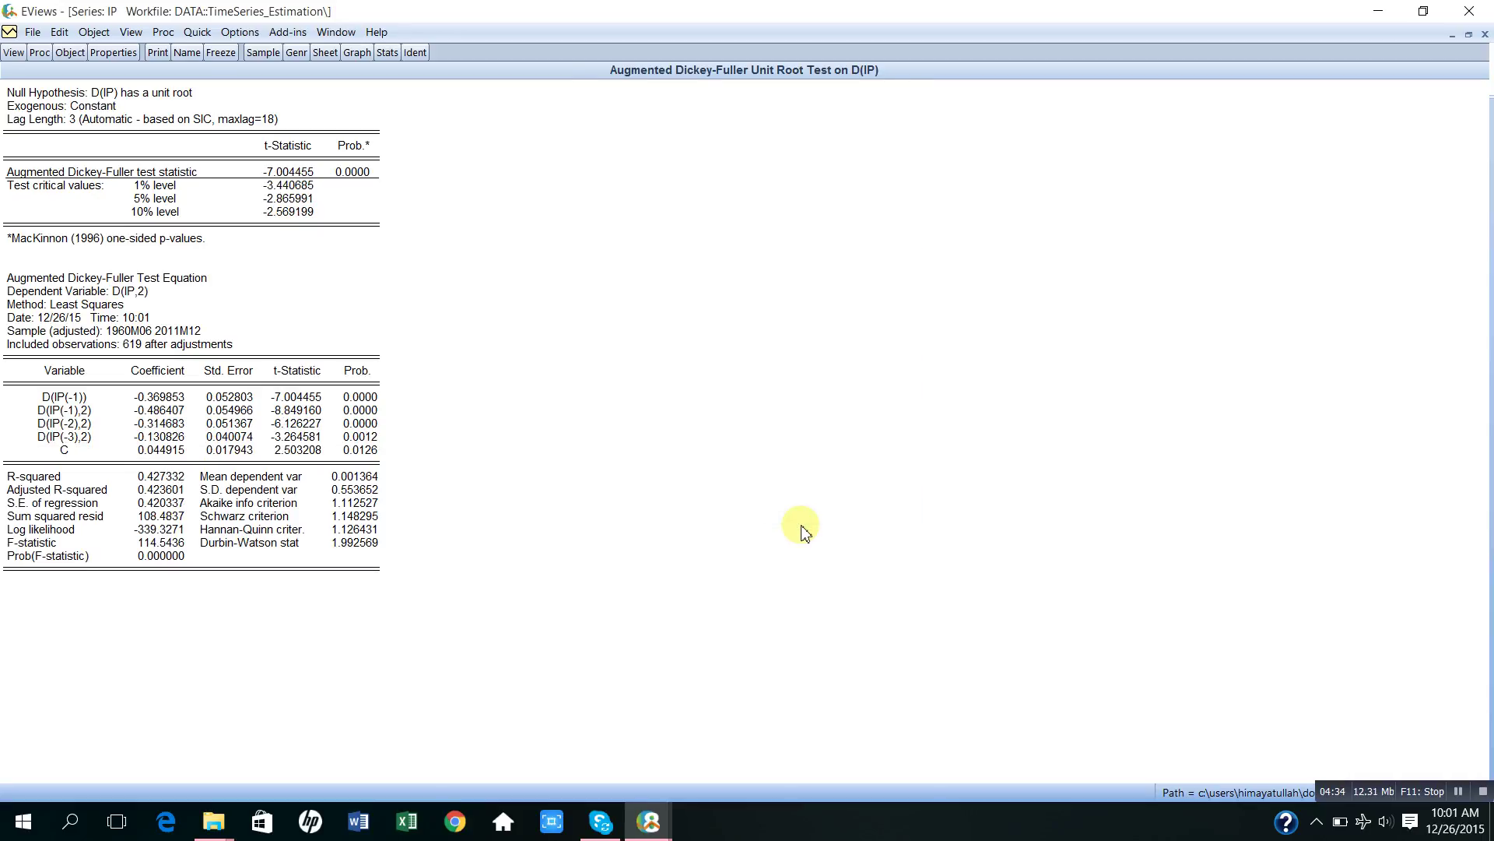
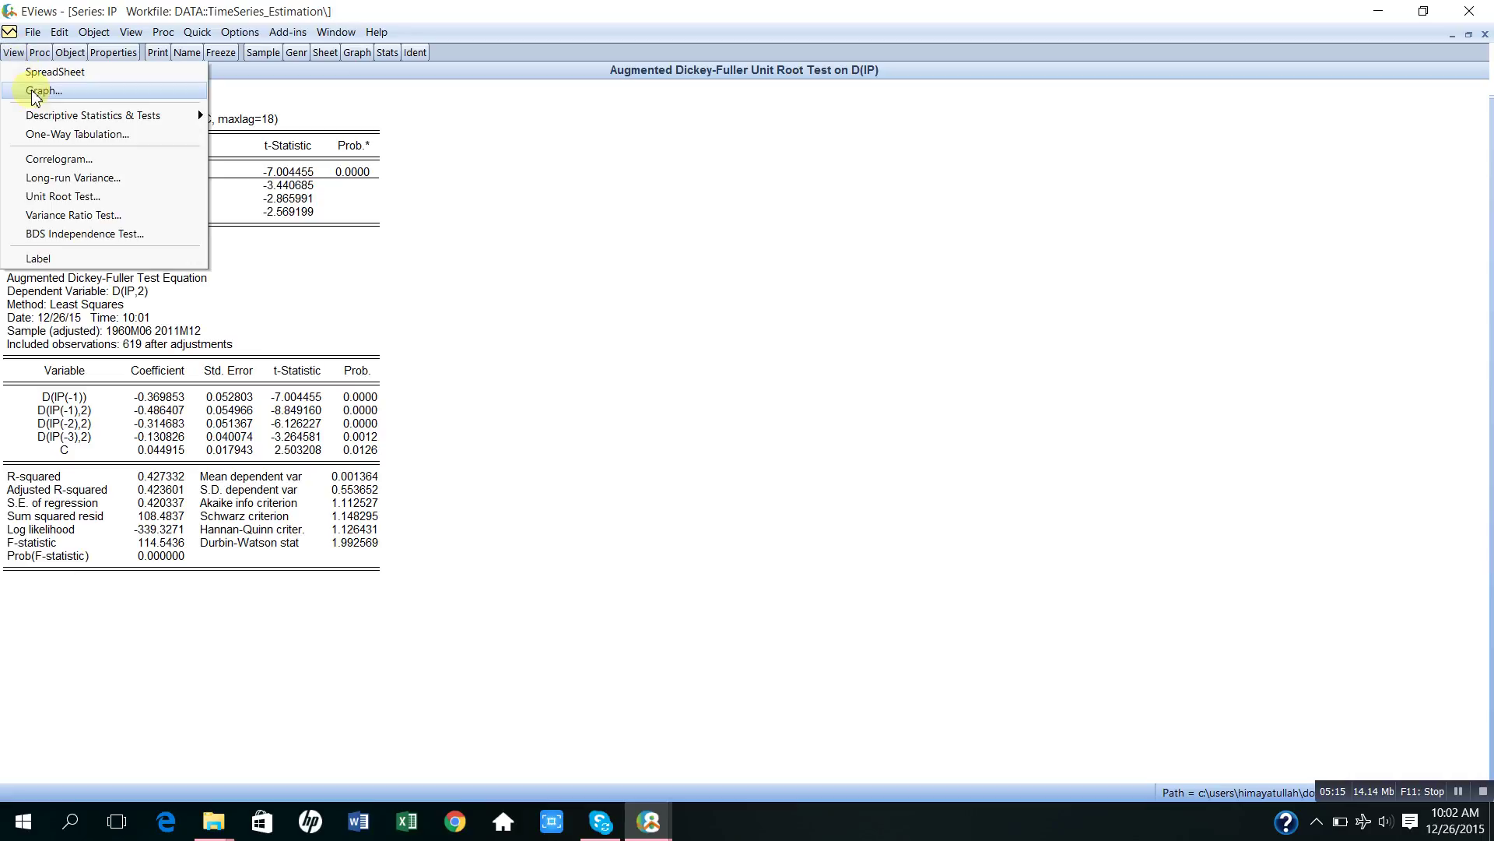
Step: Rerun the 1st-difference unit root test on IP with trend and intercept in the test equation
click(62, 201)
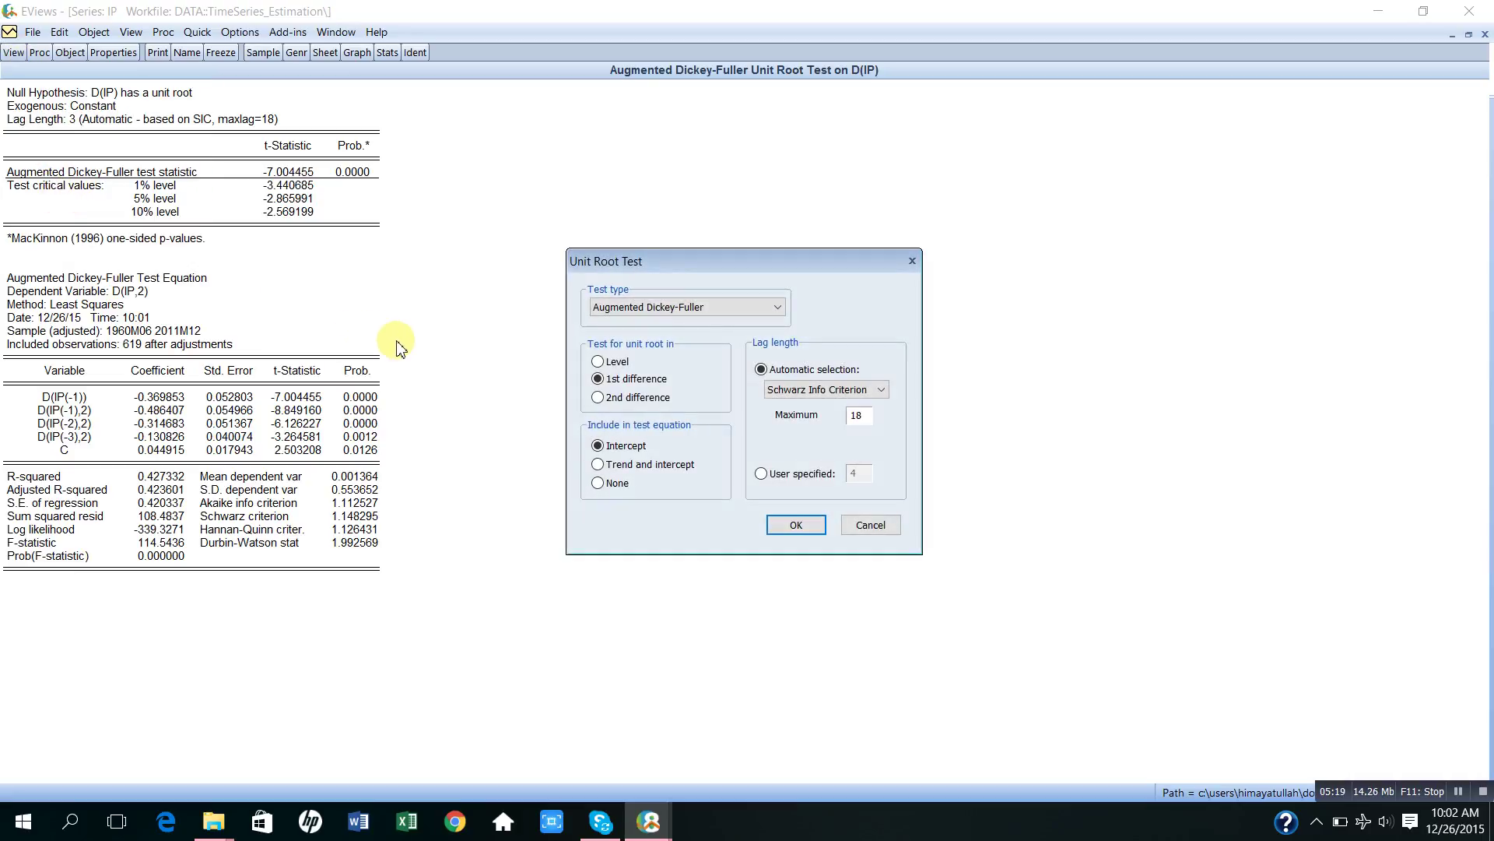
click(600, 470)
click(791, 528)
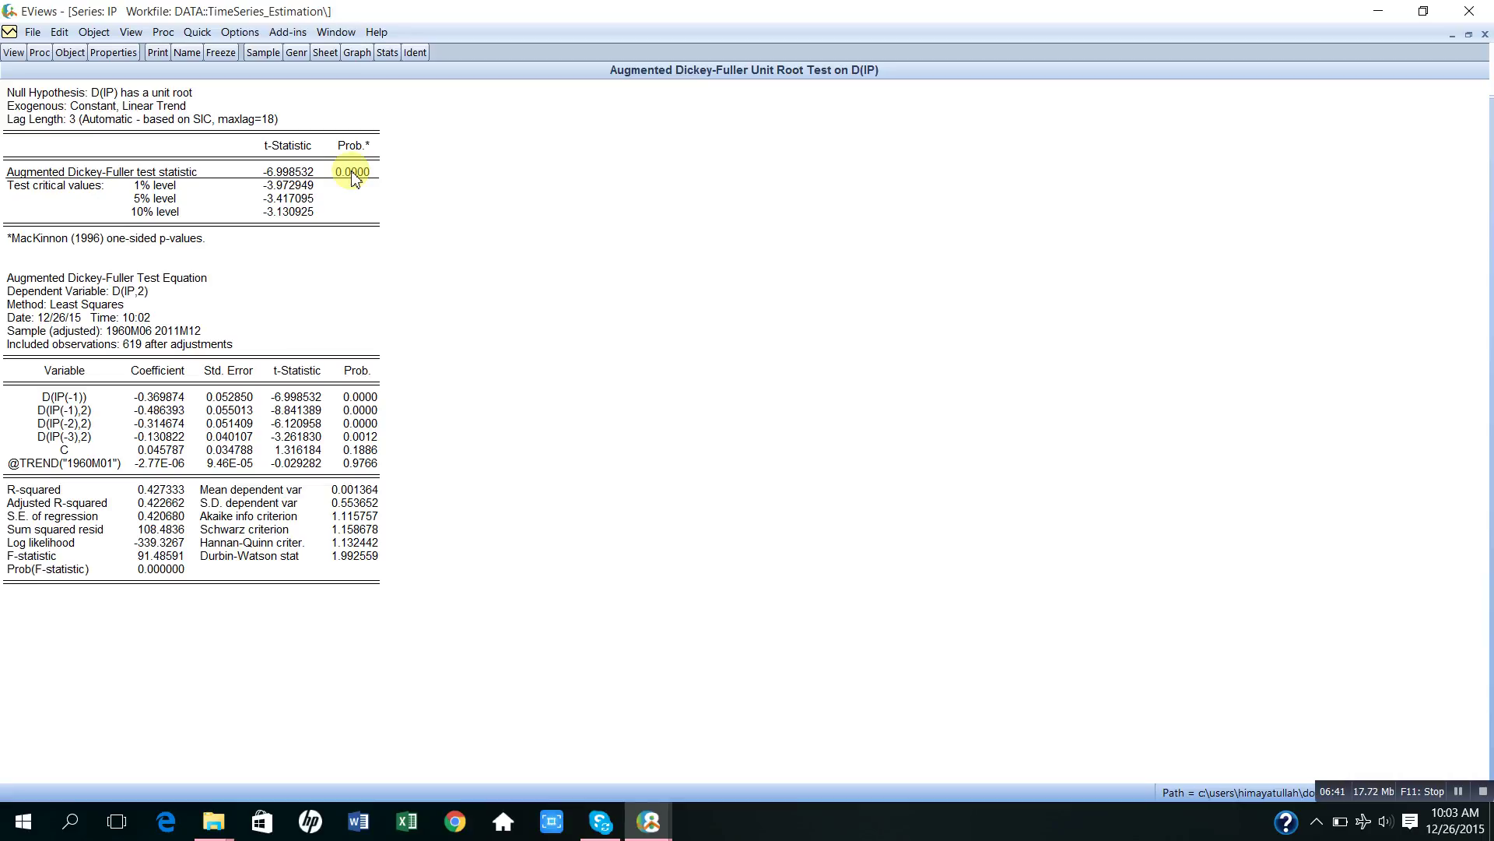
click(13, 53)
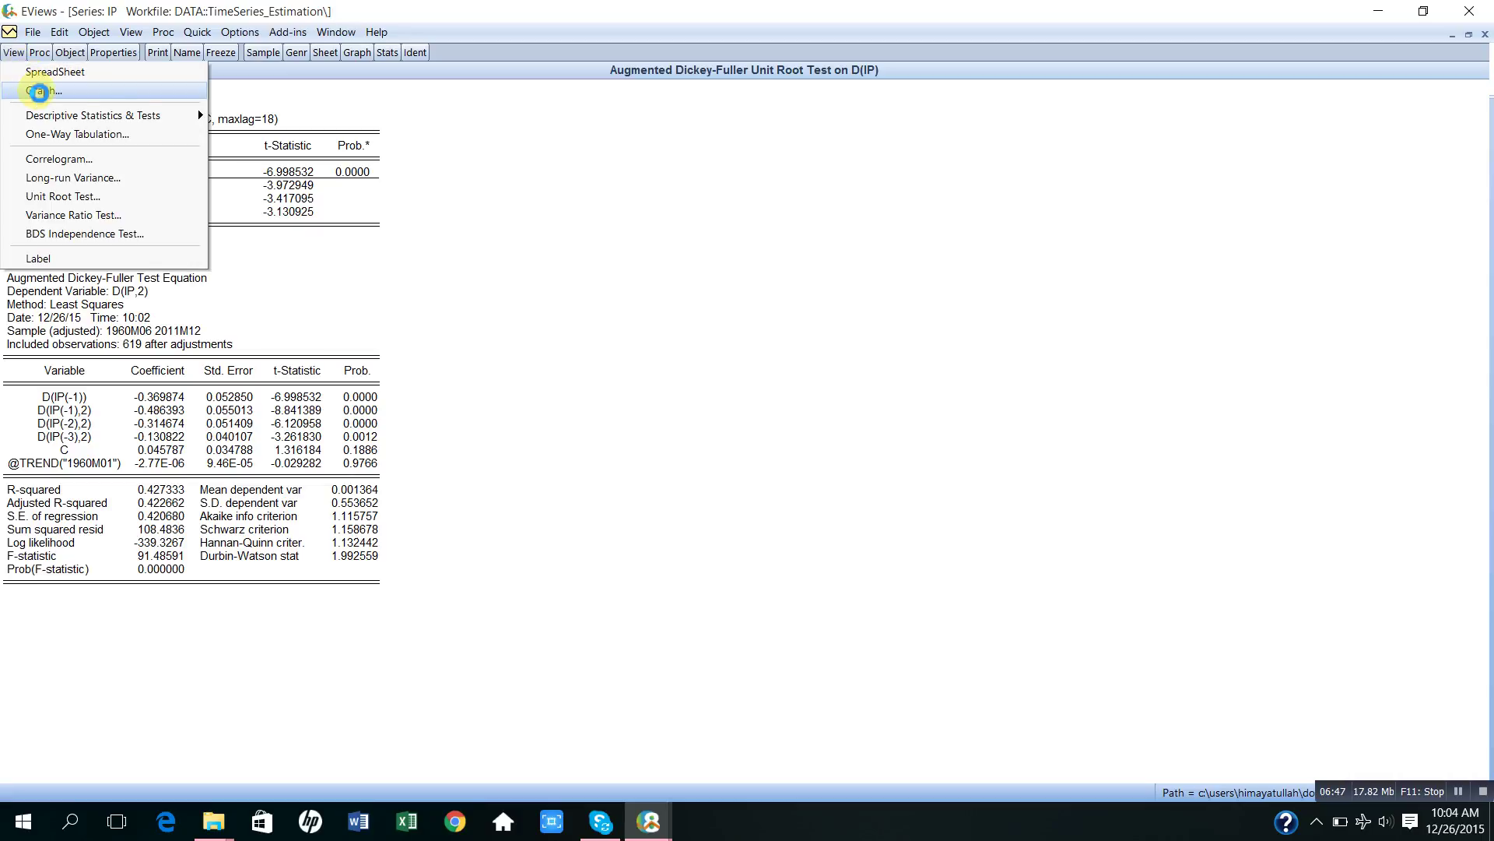
click(40, 92)
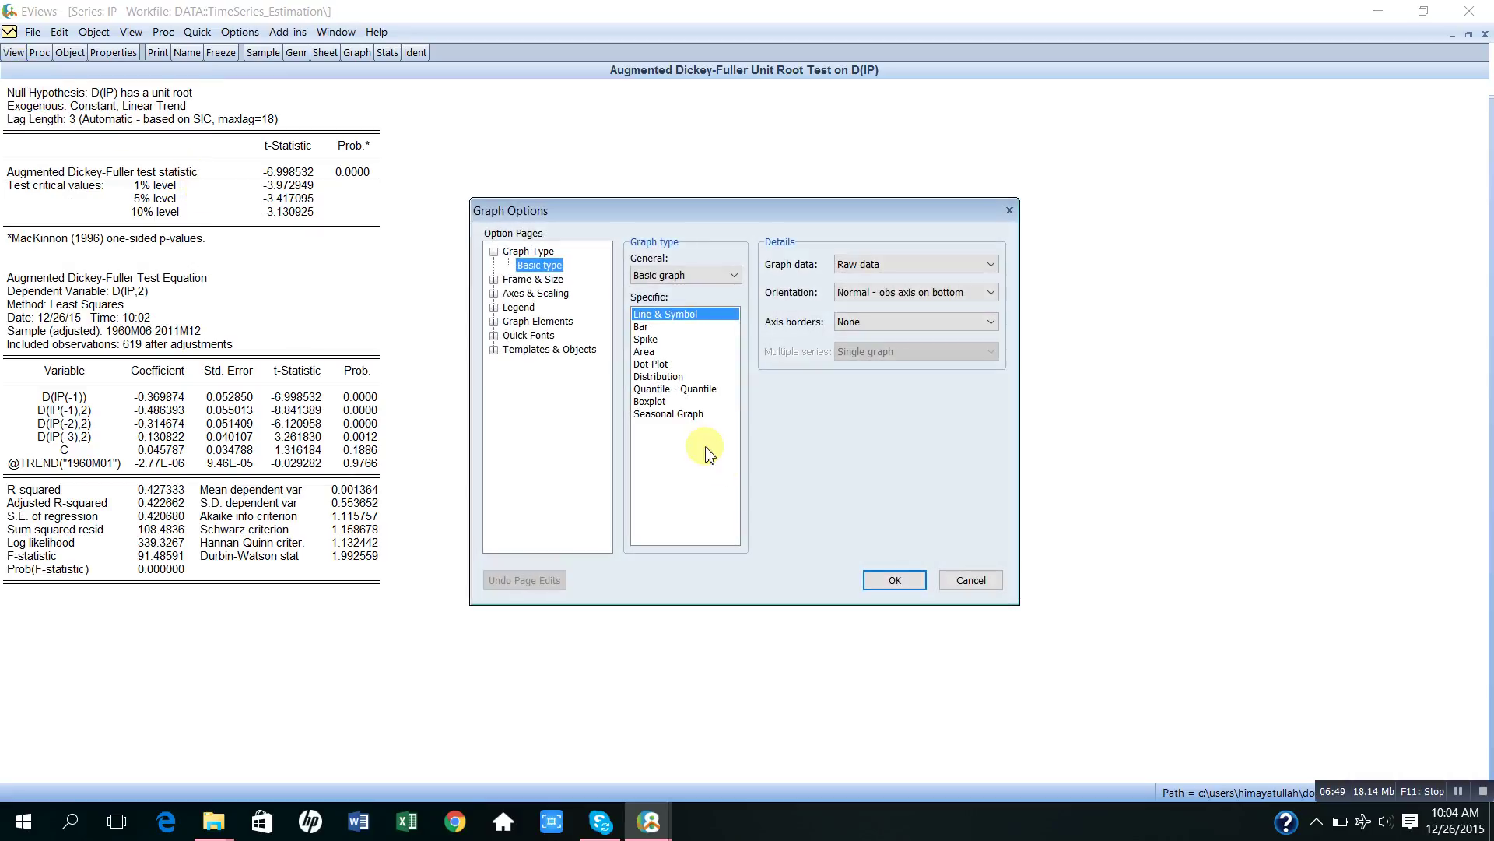
click(972, 585)
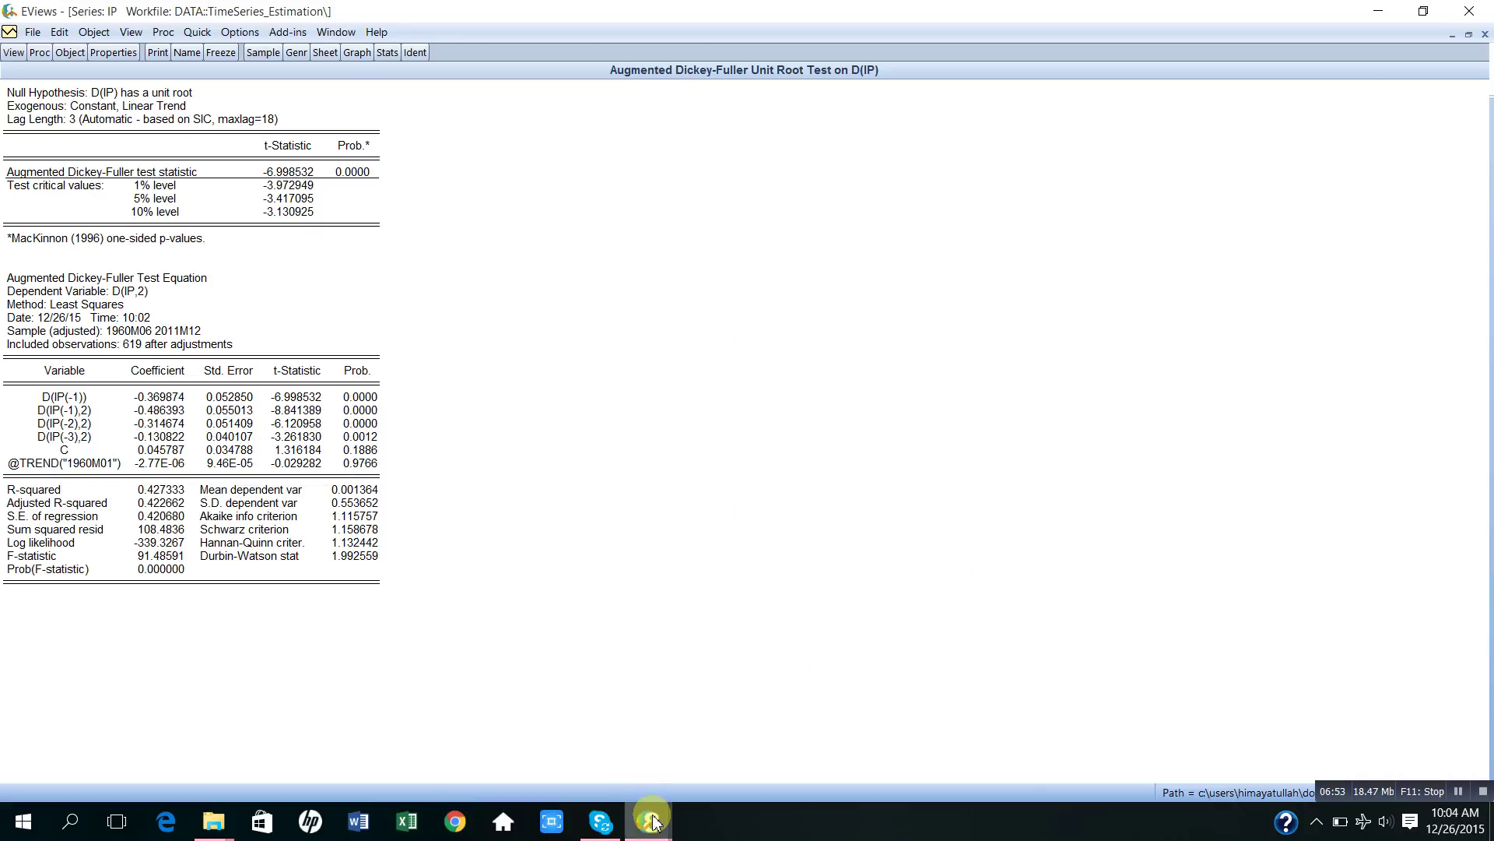
Step: Switch to the other EViews window holding the DATA workfile with the dip series and plot ip as a raw-data line graph
mouse_move(652, 825)
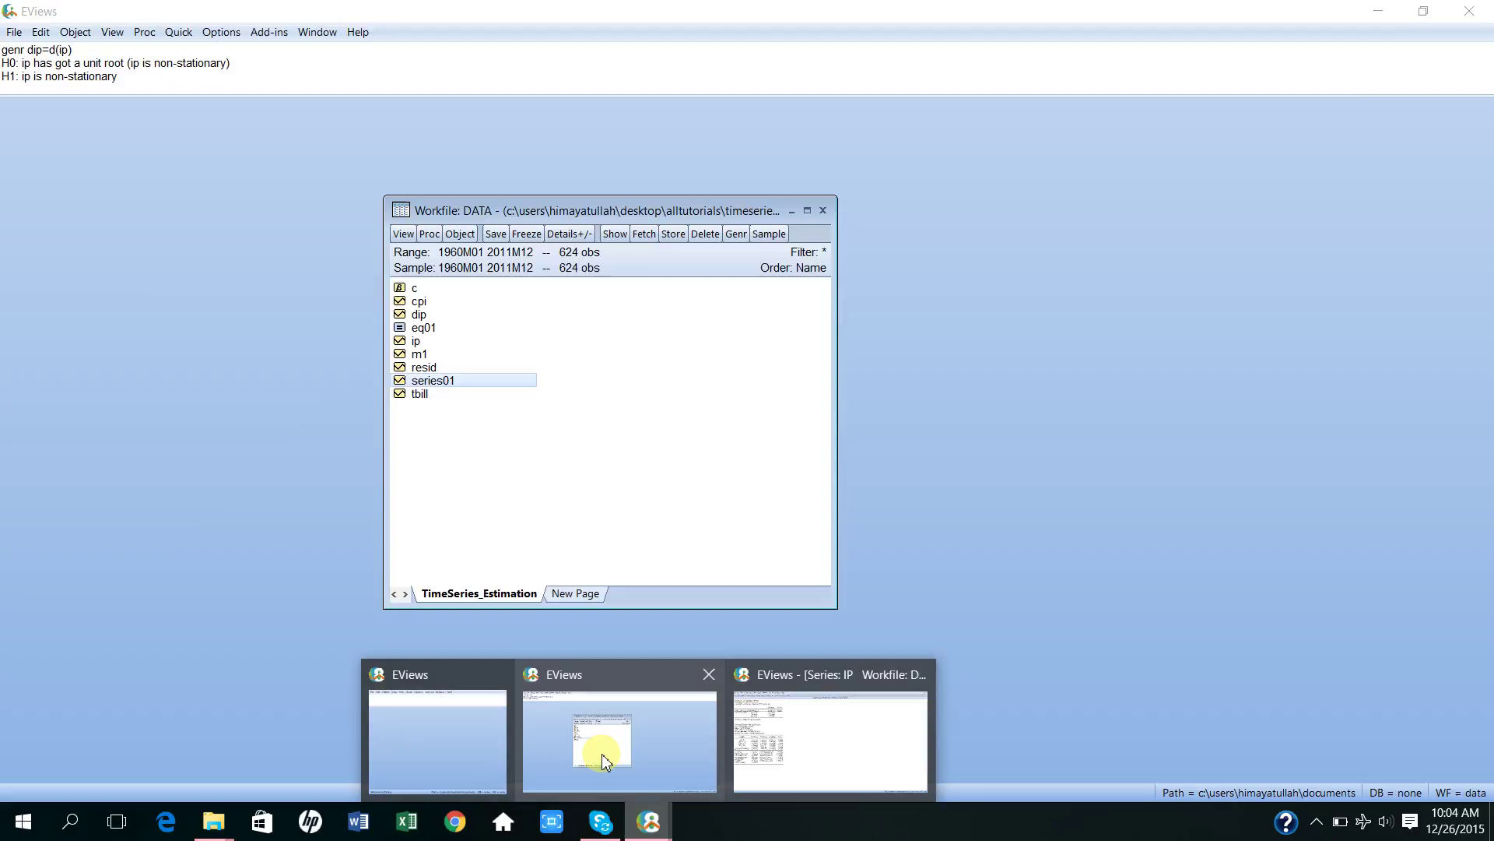
click(601, 752)
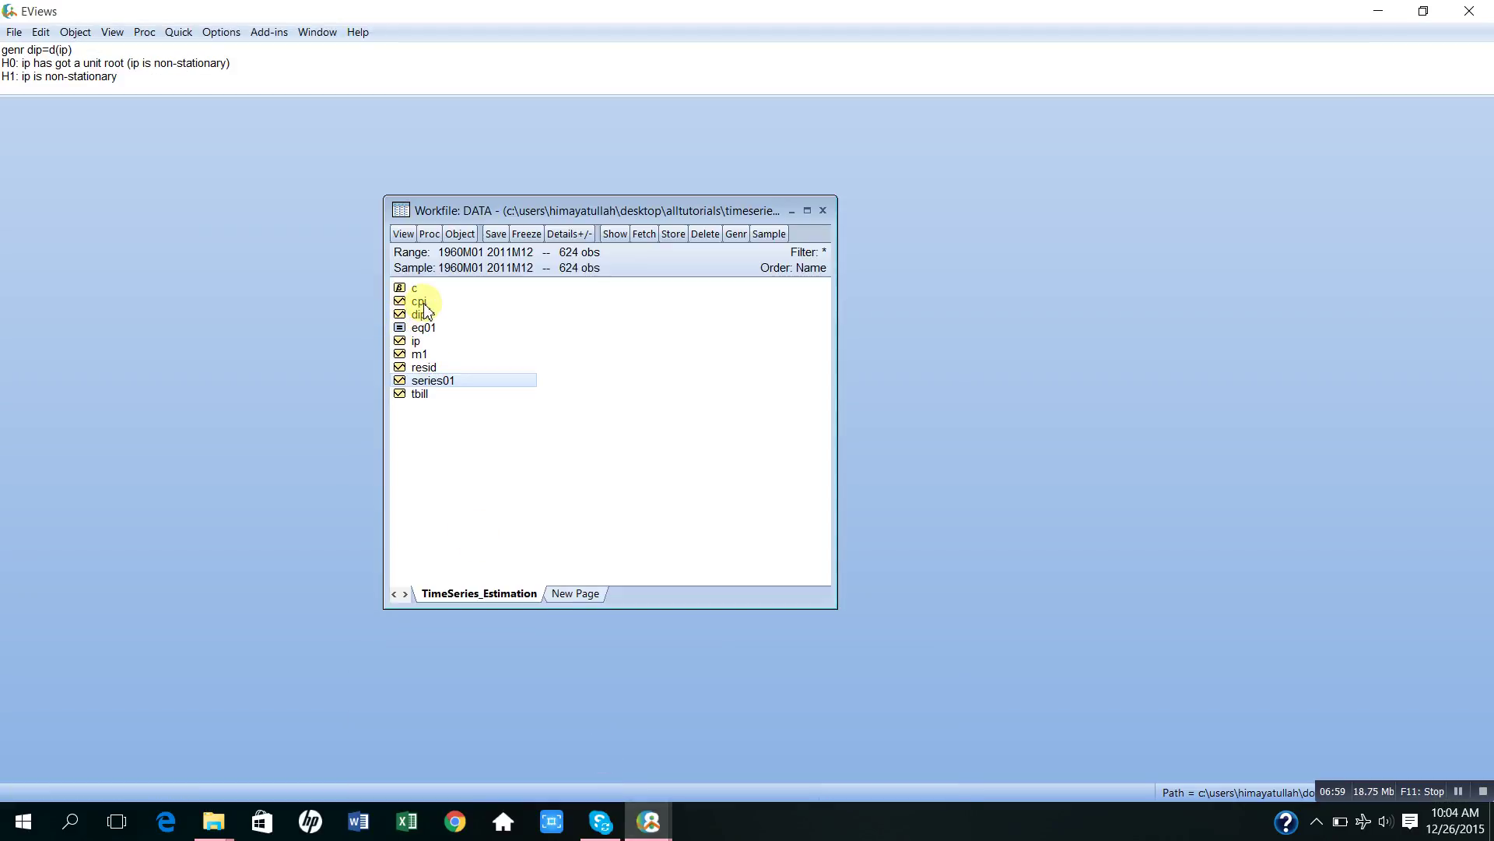
click(417, 342)
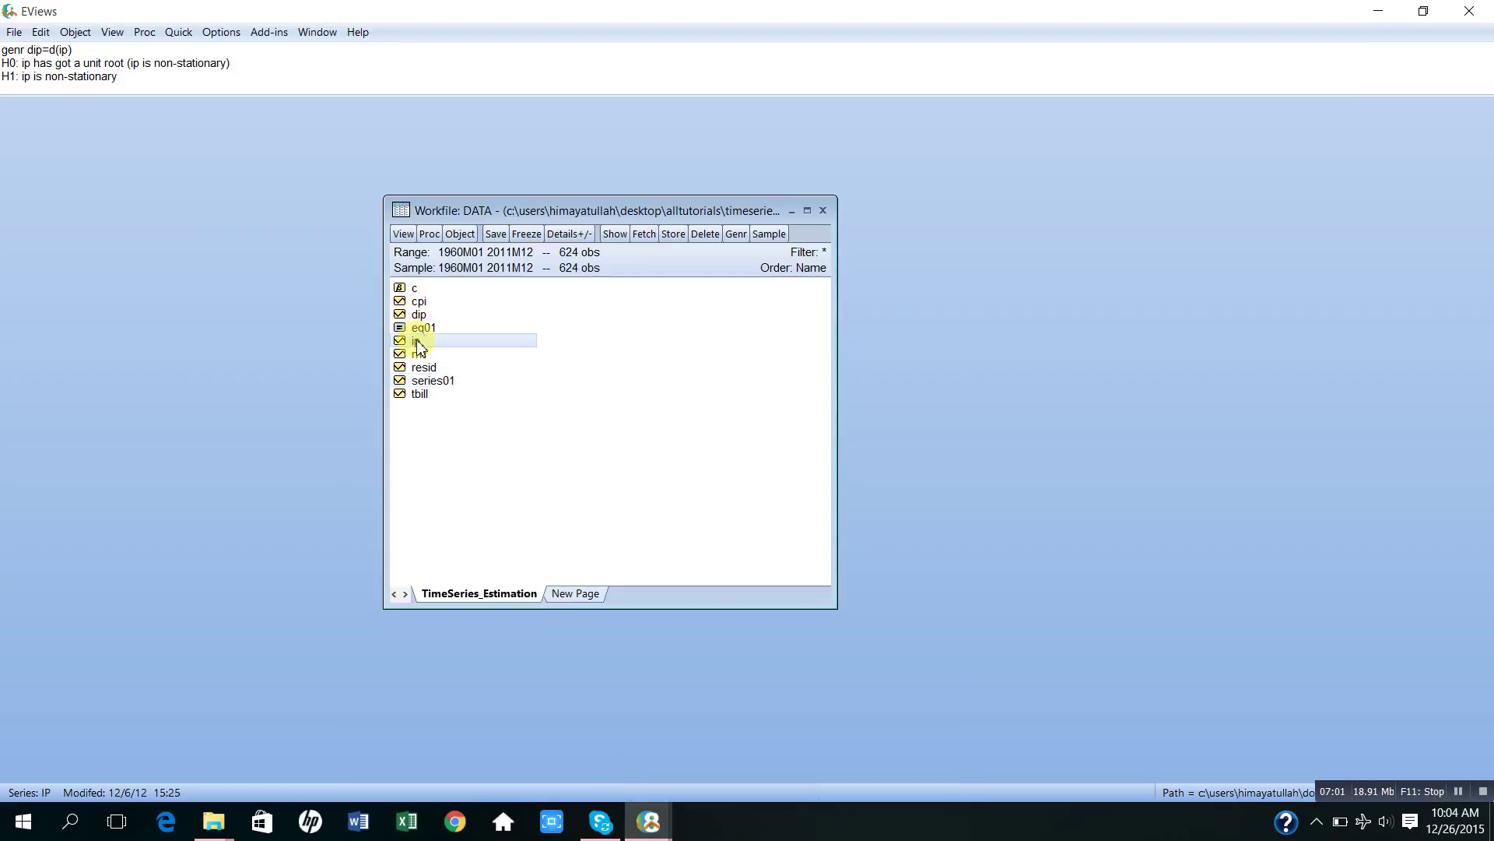
double_click(417, 342)
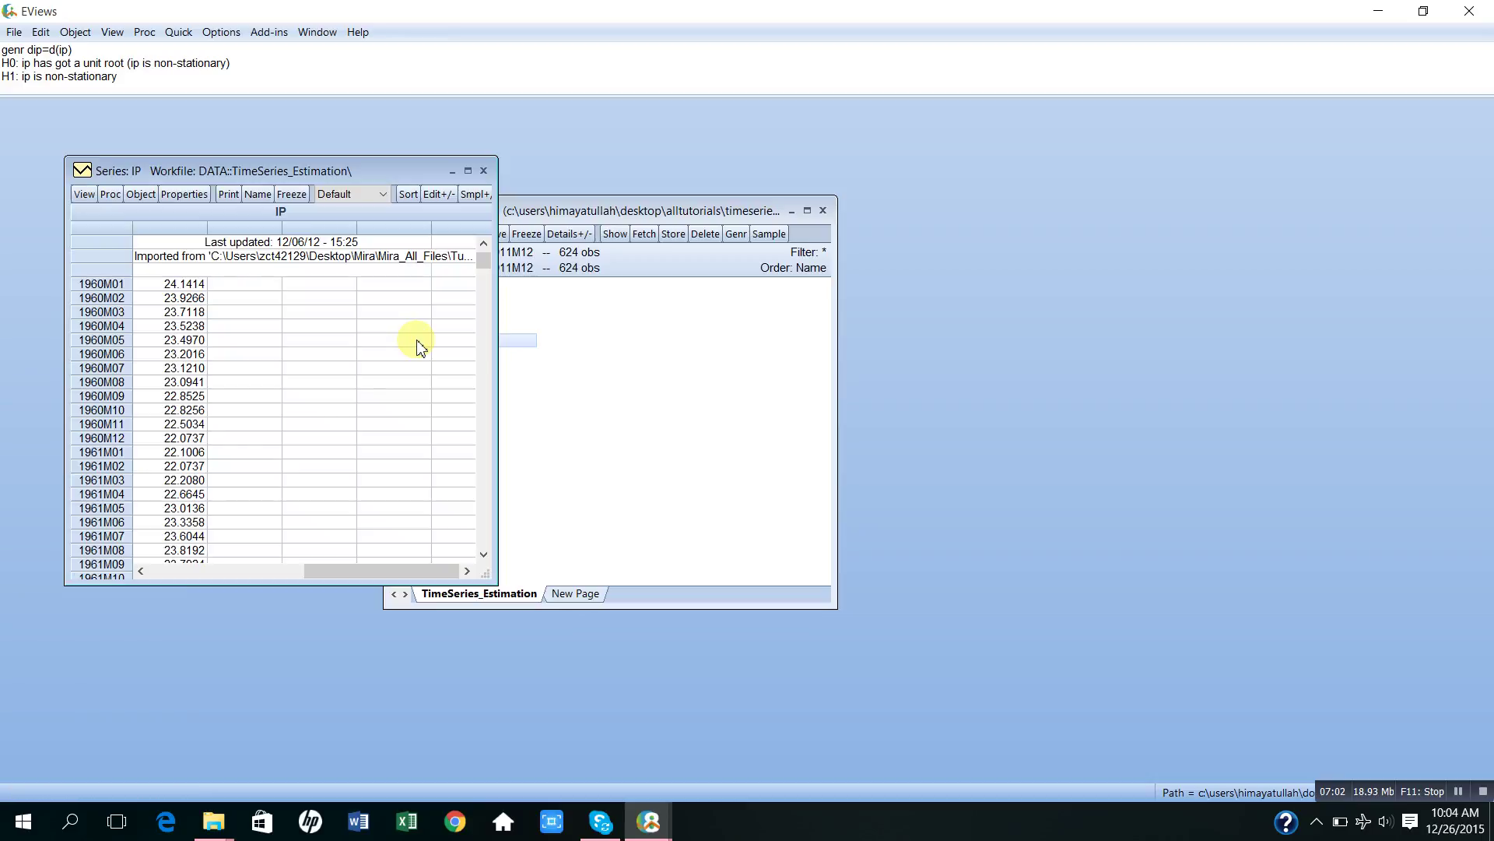
click(84, 194)
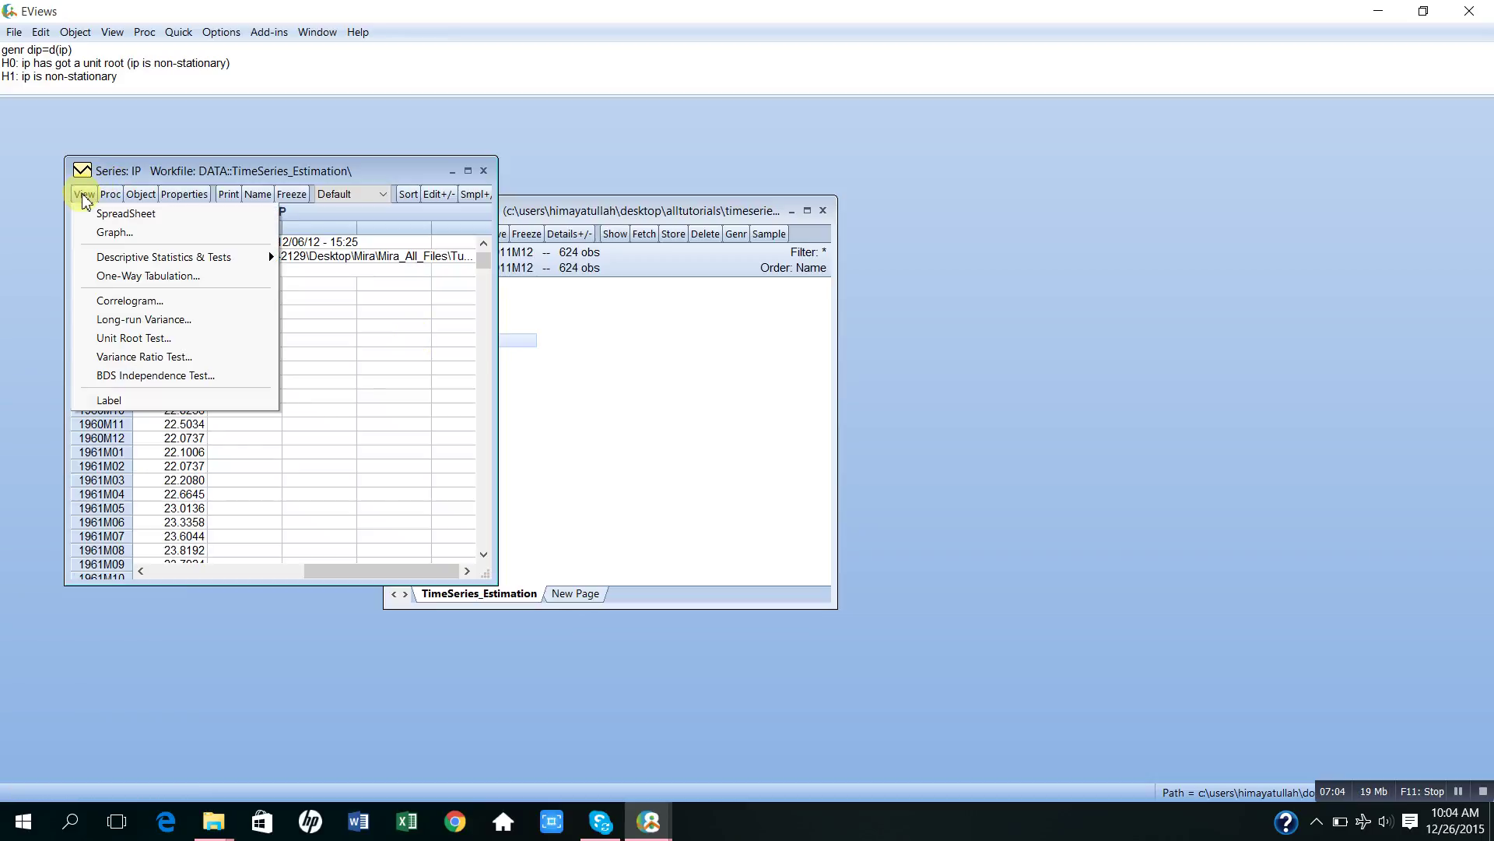
click(115, 233)
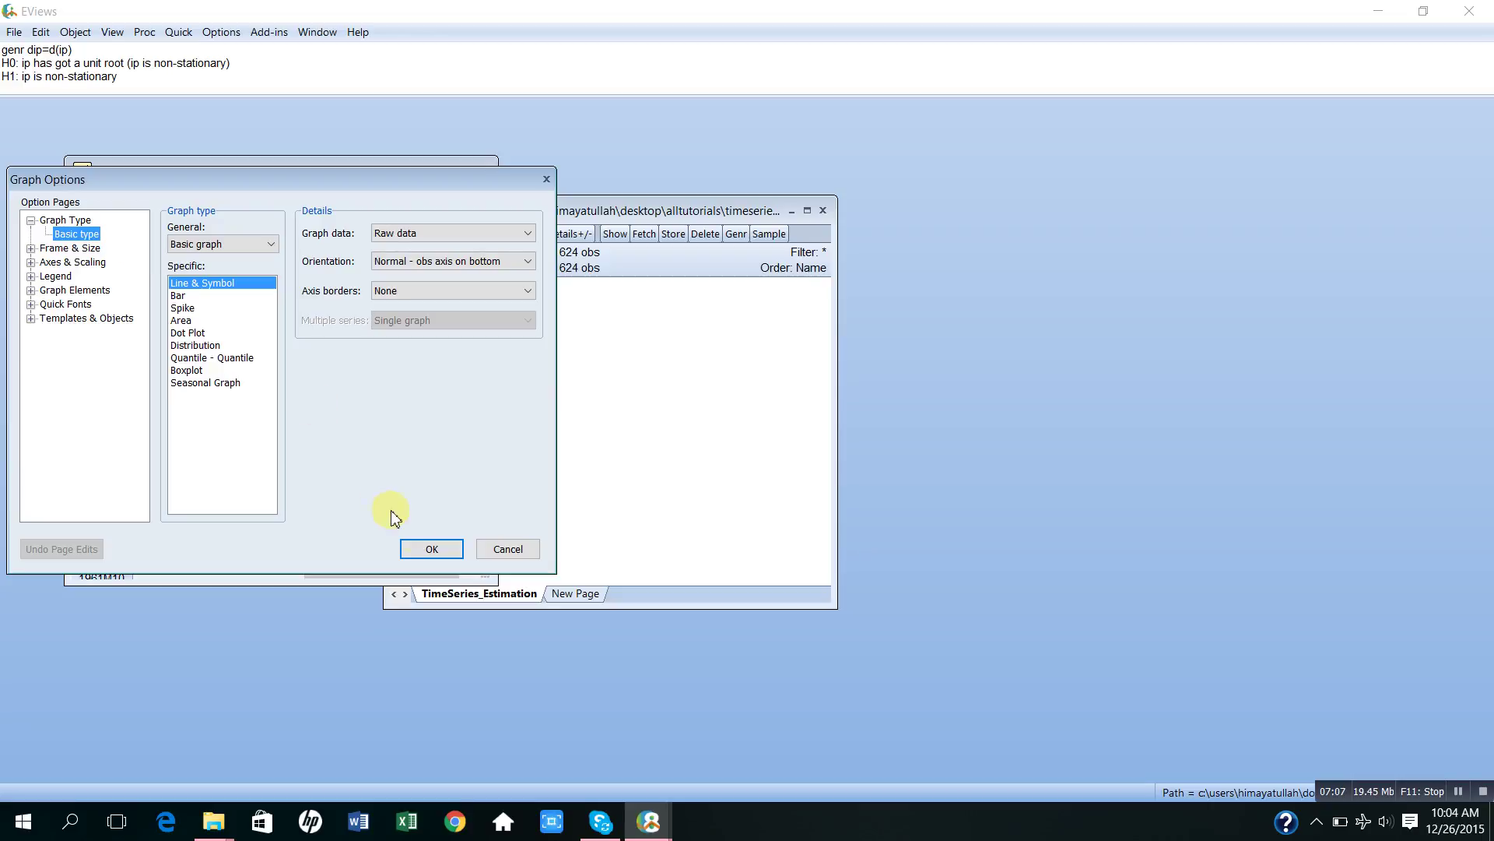
click(432, 549)
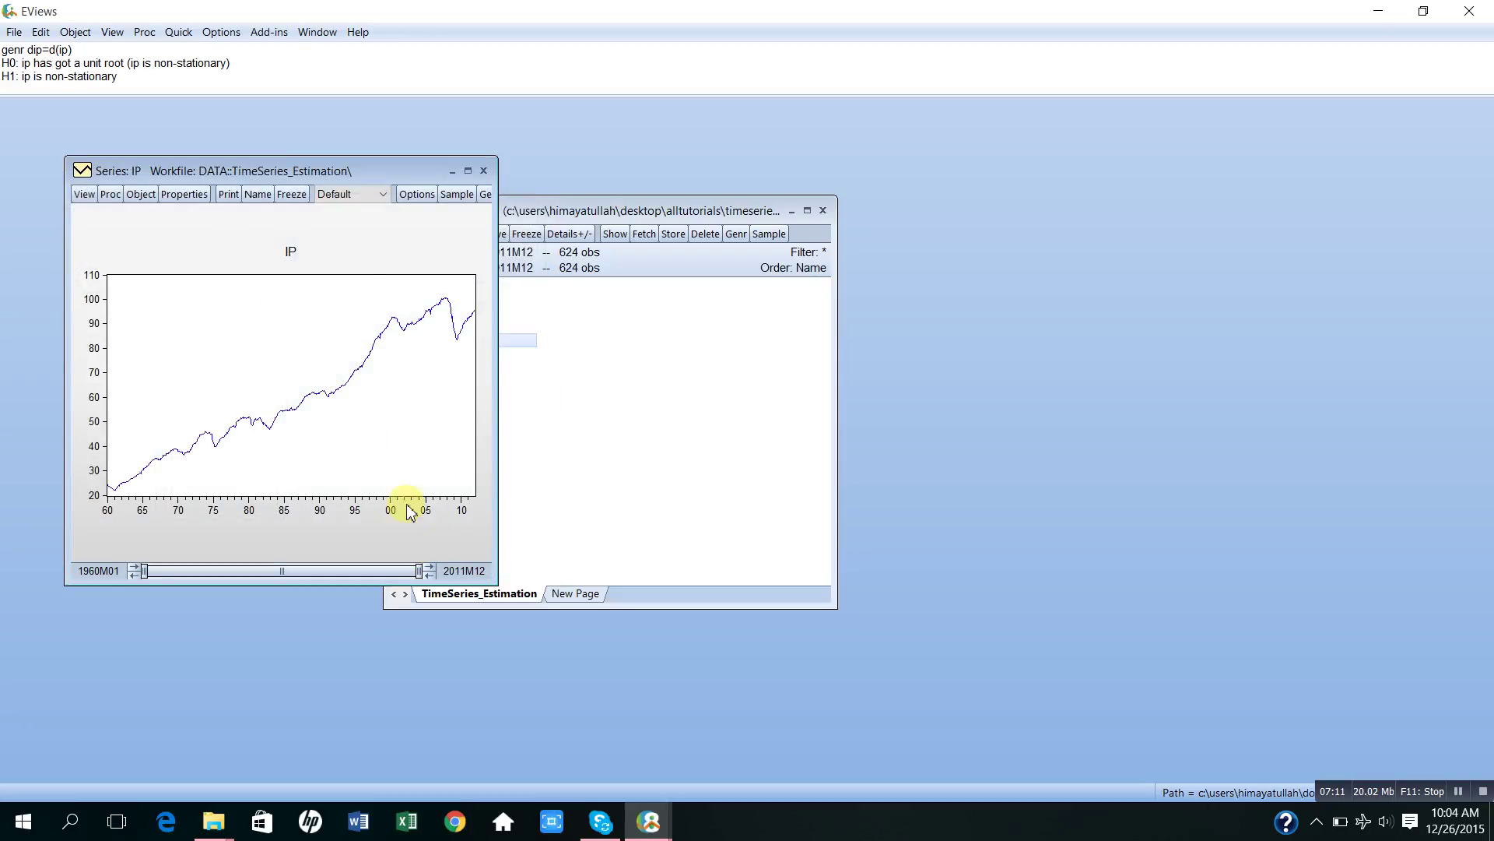
Step: Move the IP graph and the DATA workfile window apart so they sit side by side without overlapping
mouse_move(326, 383)
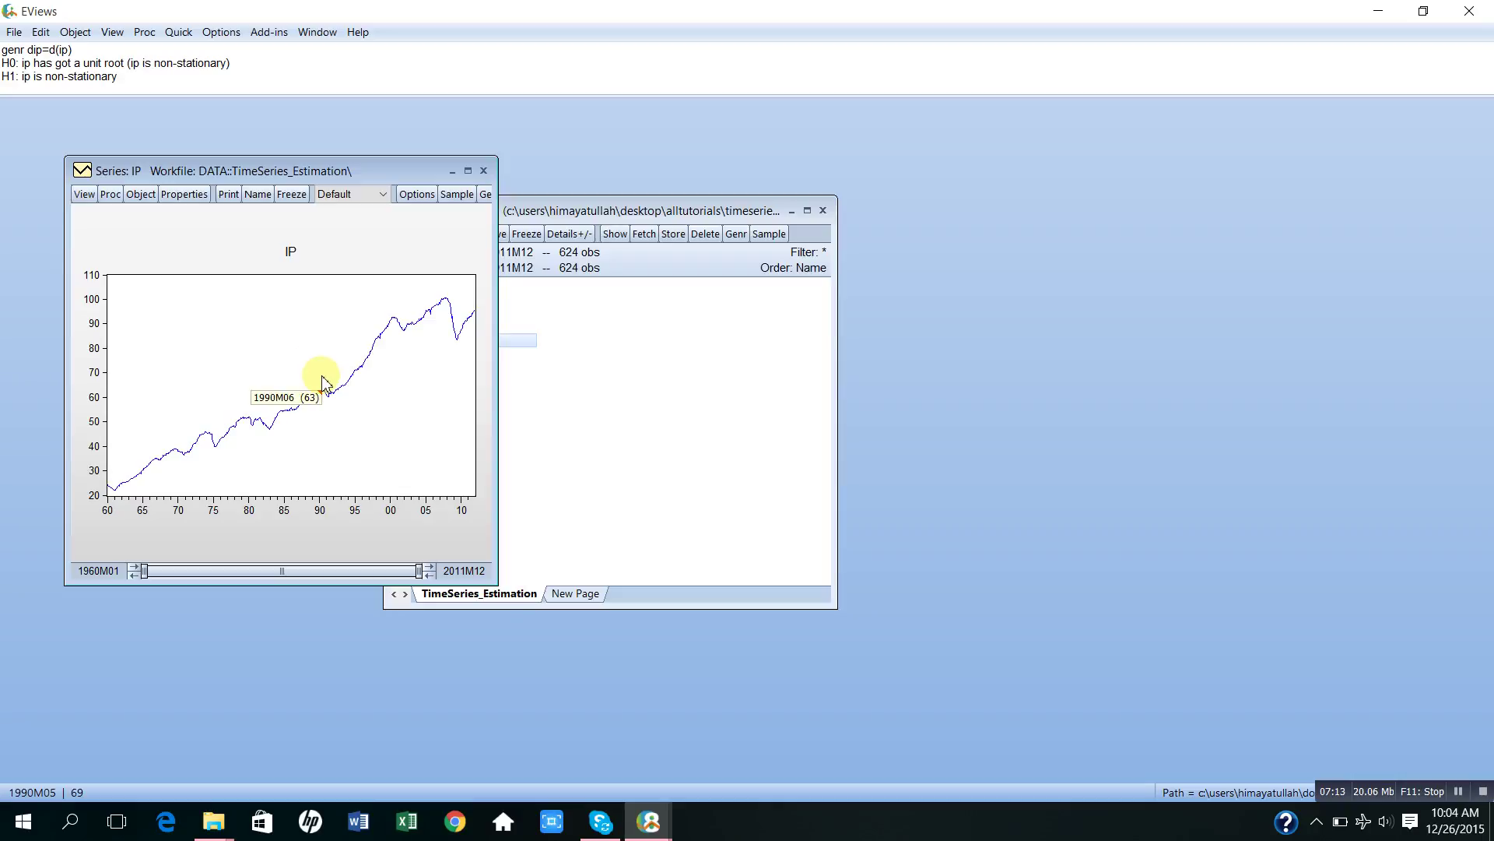
drag(394, 171, 1218, 131)
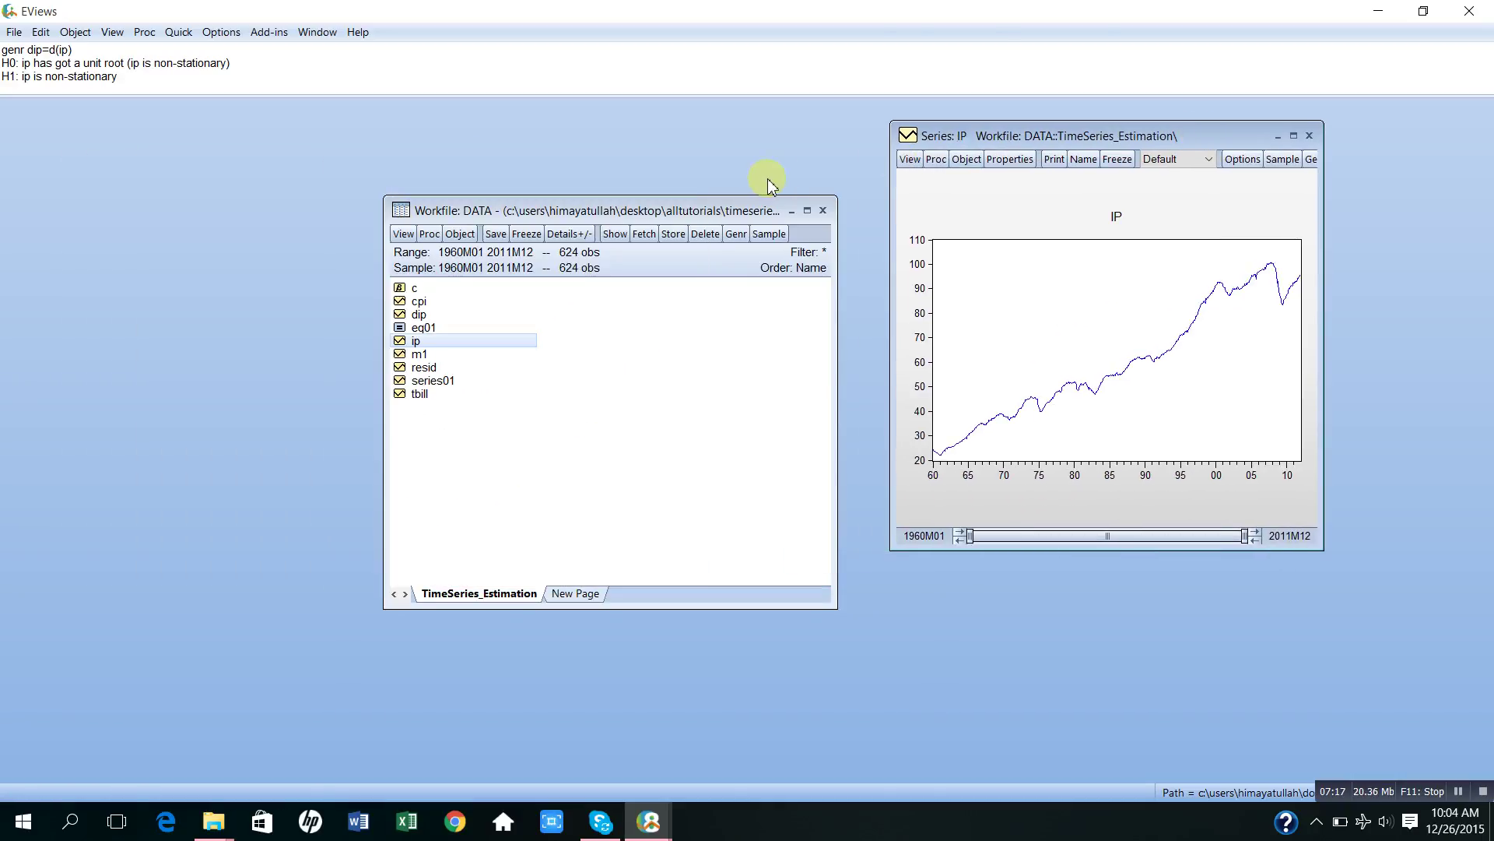
drag(660, 210, 411, 172)
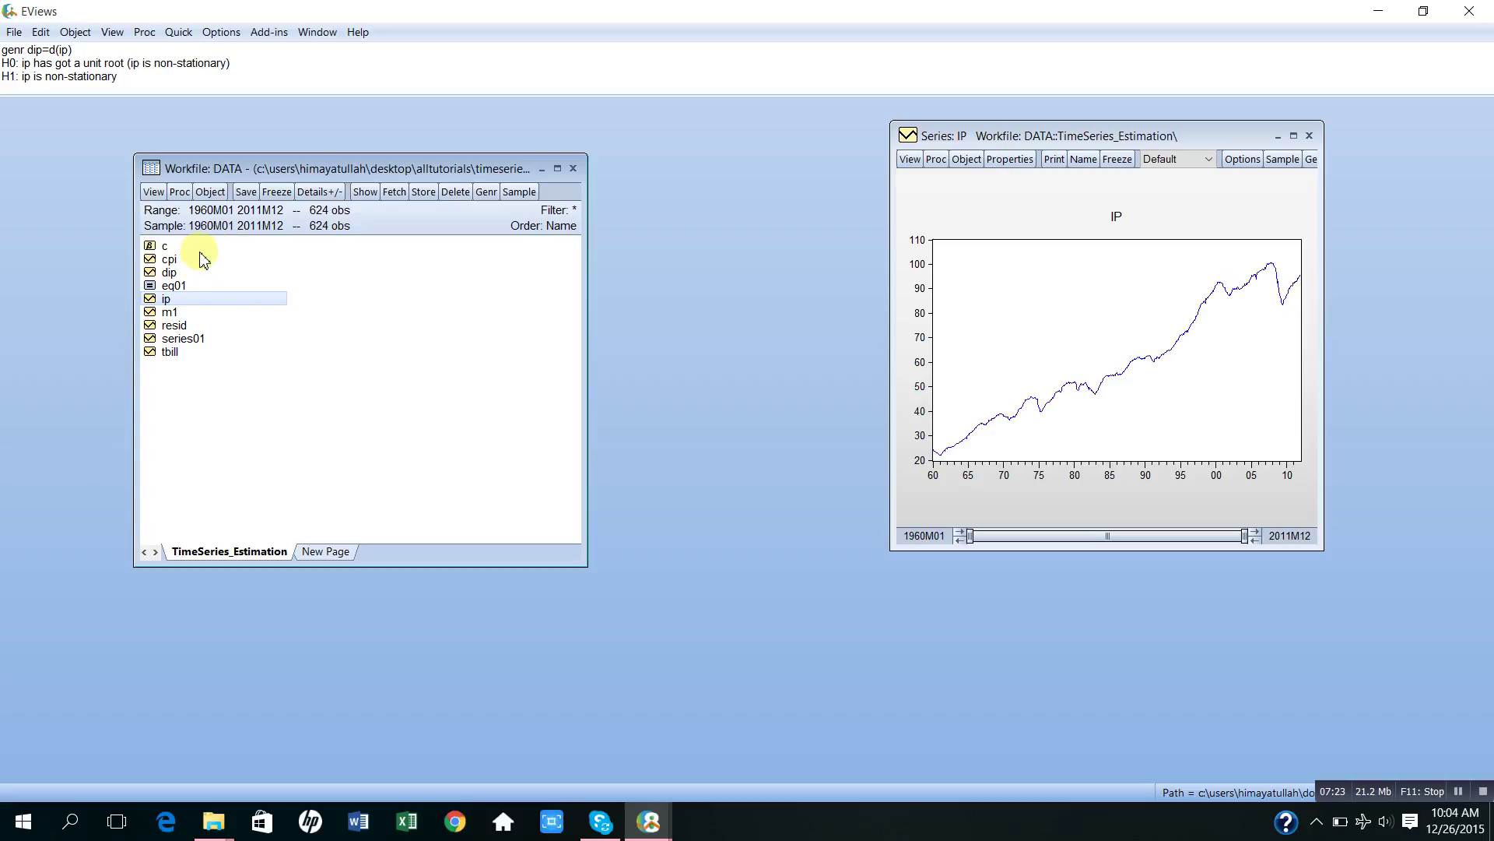
Step: Open the dip series and plot it as a raw-data Line & Symbol graph
click(171, 272)
double_click(172, 274)
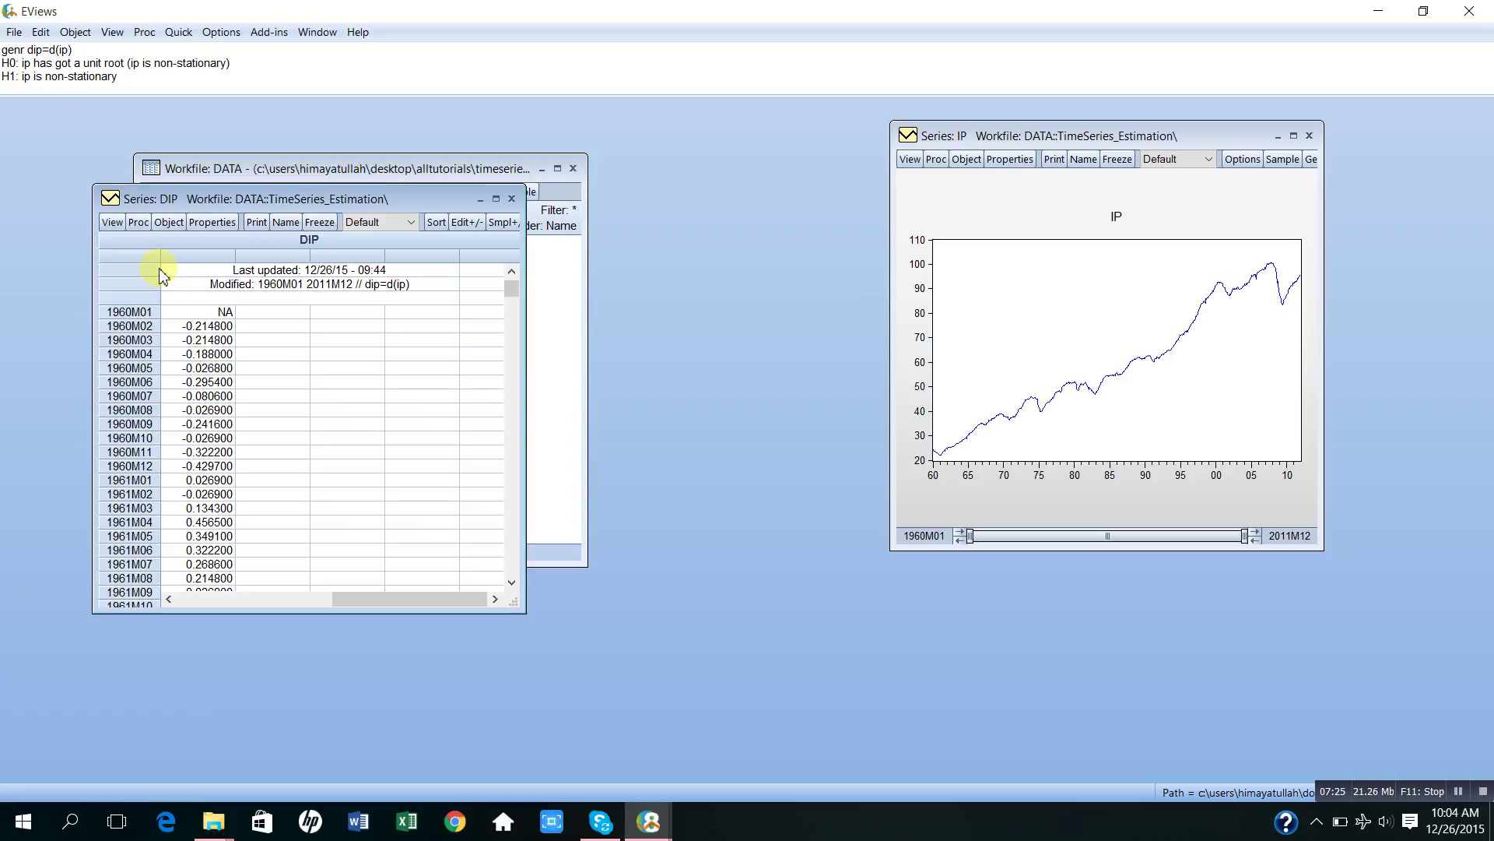
click(112, 223)
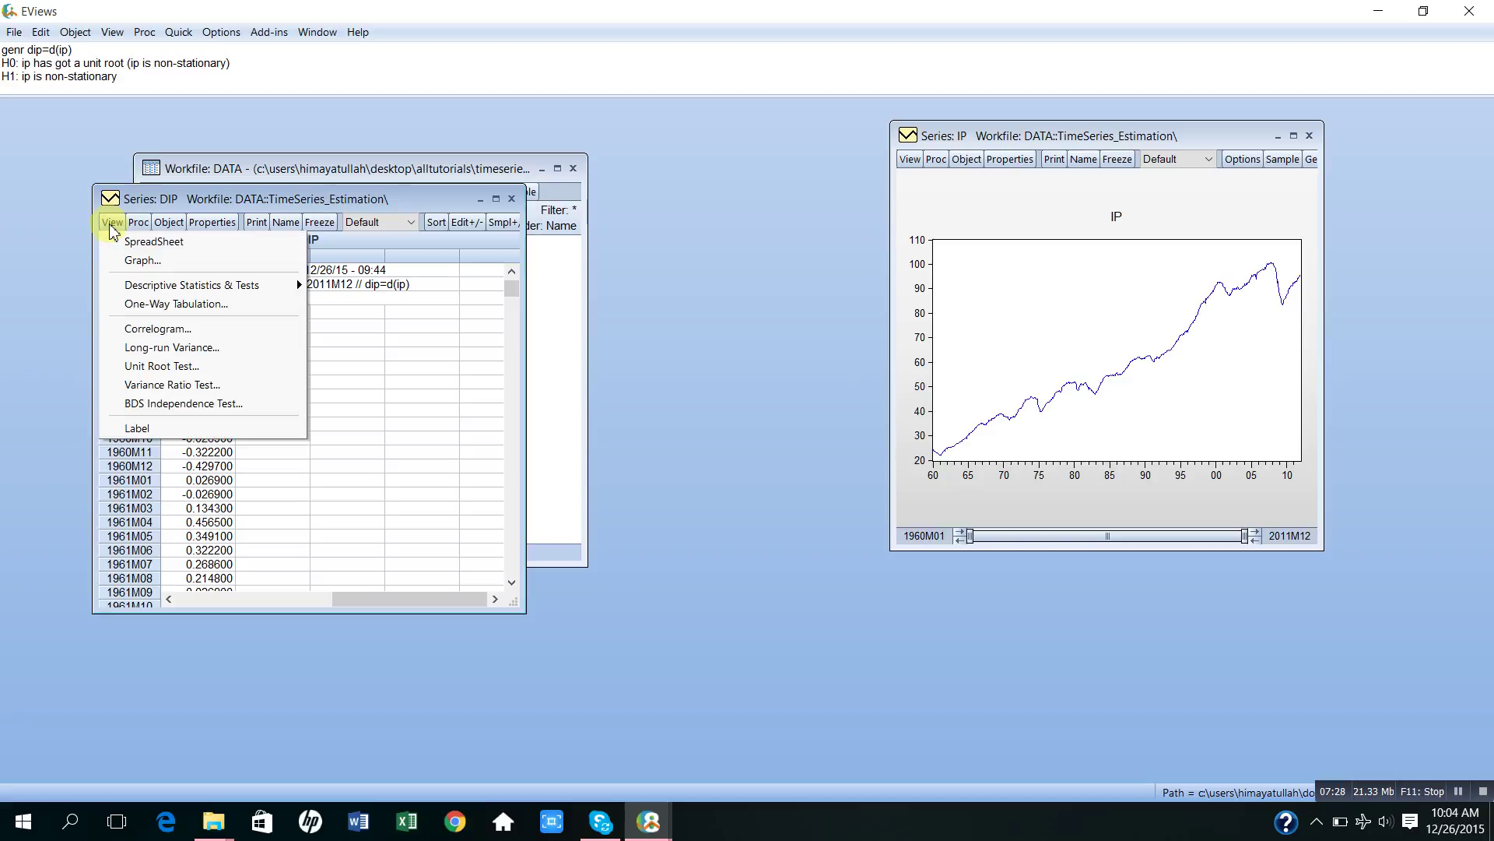
click(134, 262)
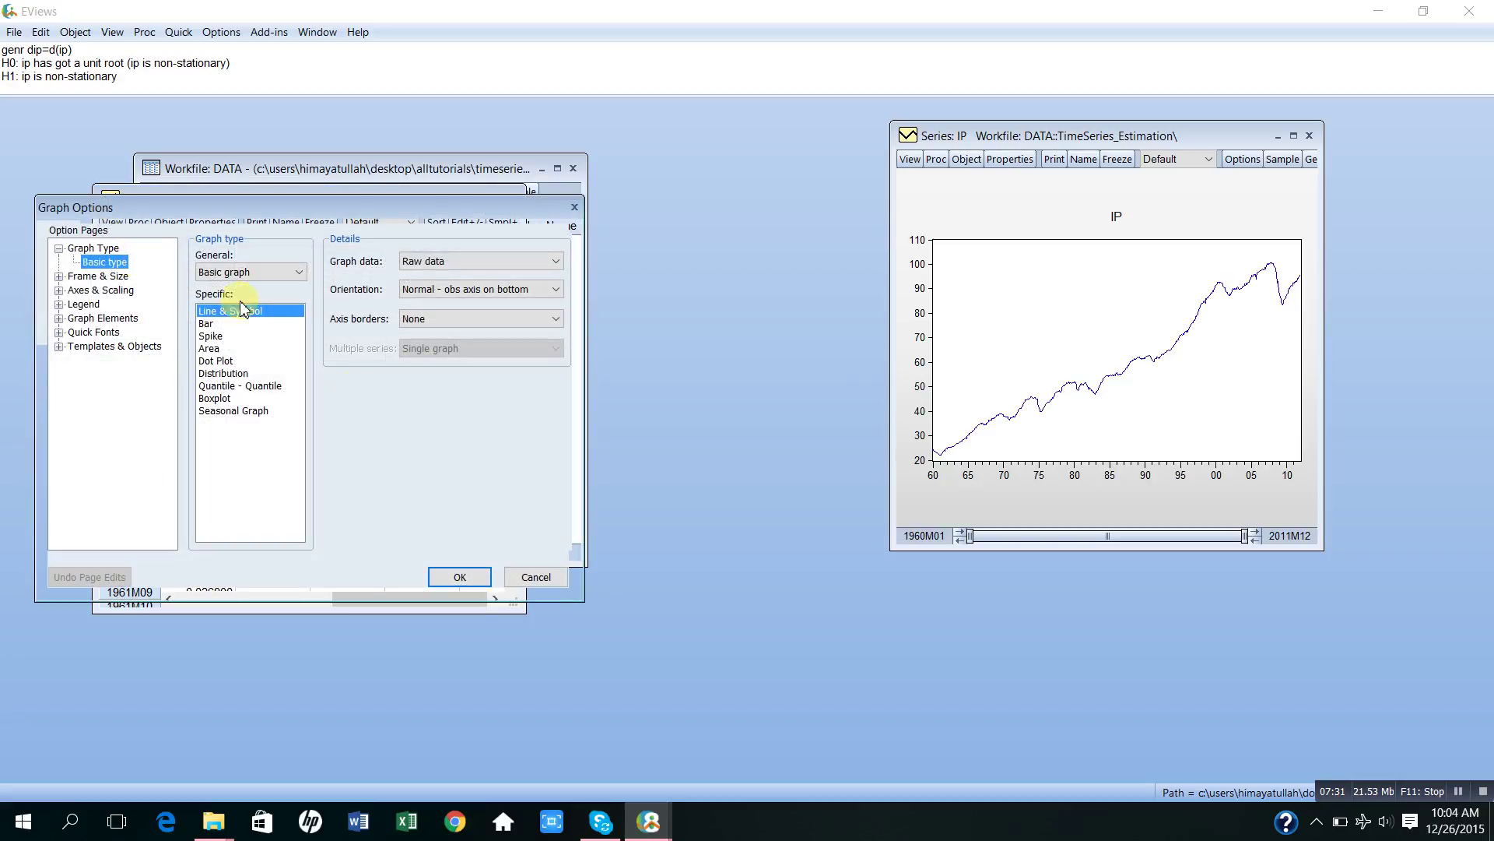
click(461, 577)
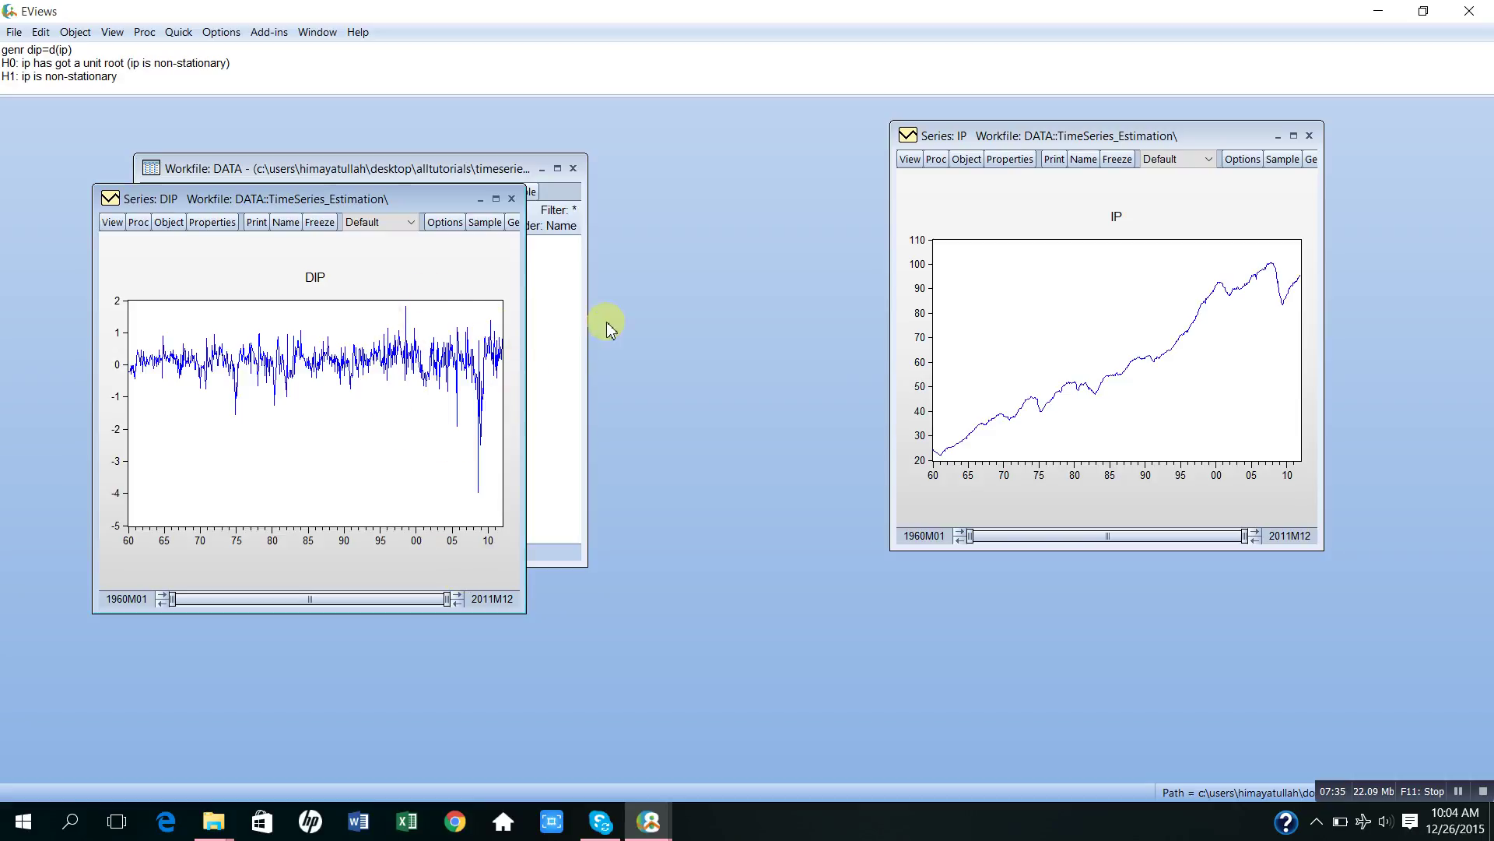
Step: Place the IP graph directly beside the DIP graph and compare how the two series behave over time
drag(947, 139, 585, 204)
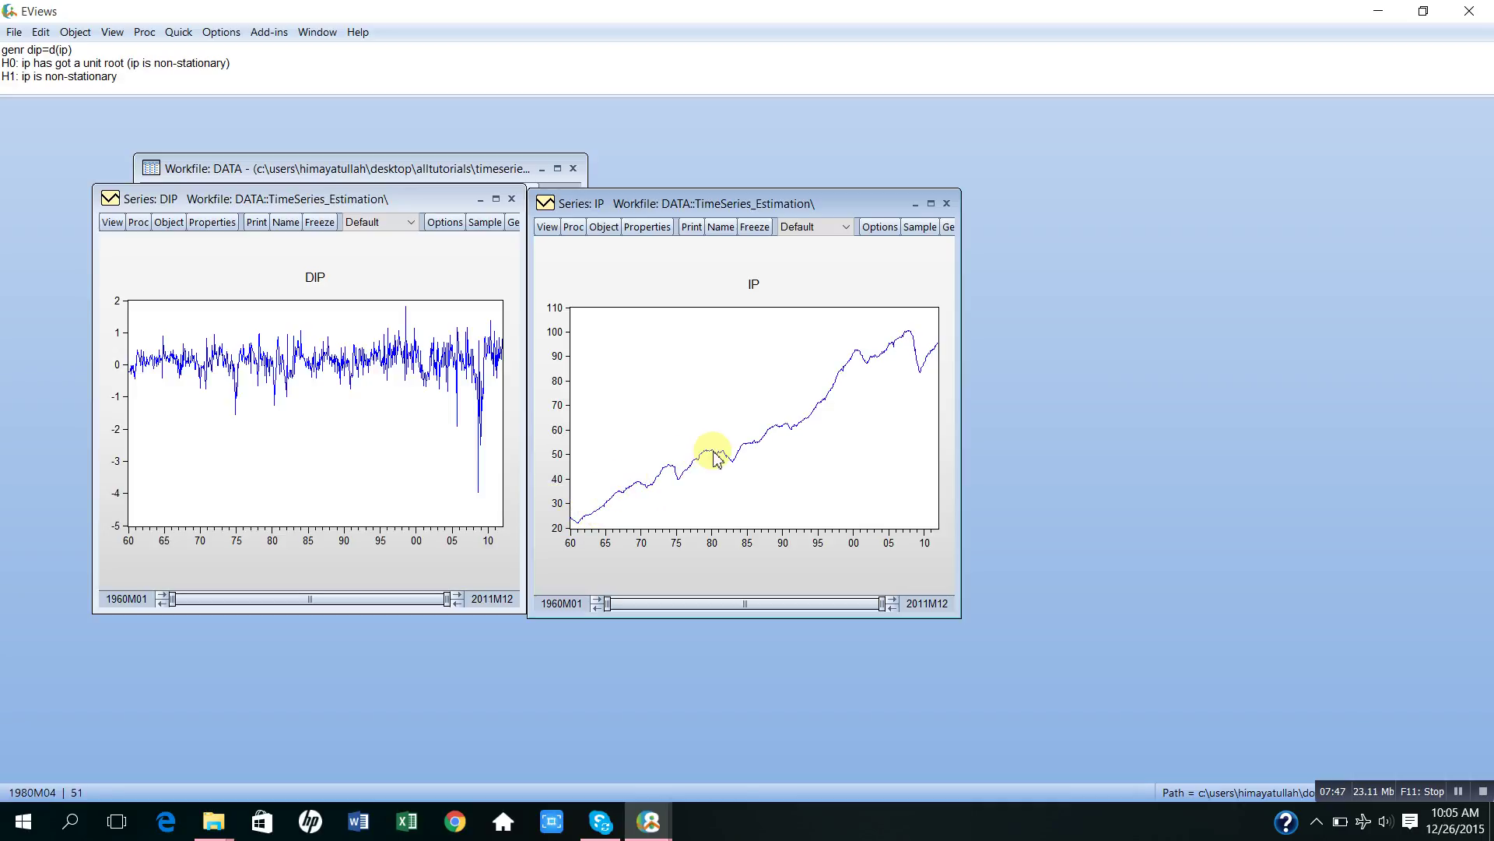
mouse_move(713, 451)
mouse_move(577, 526)
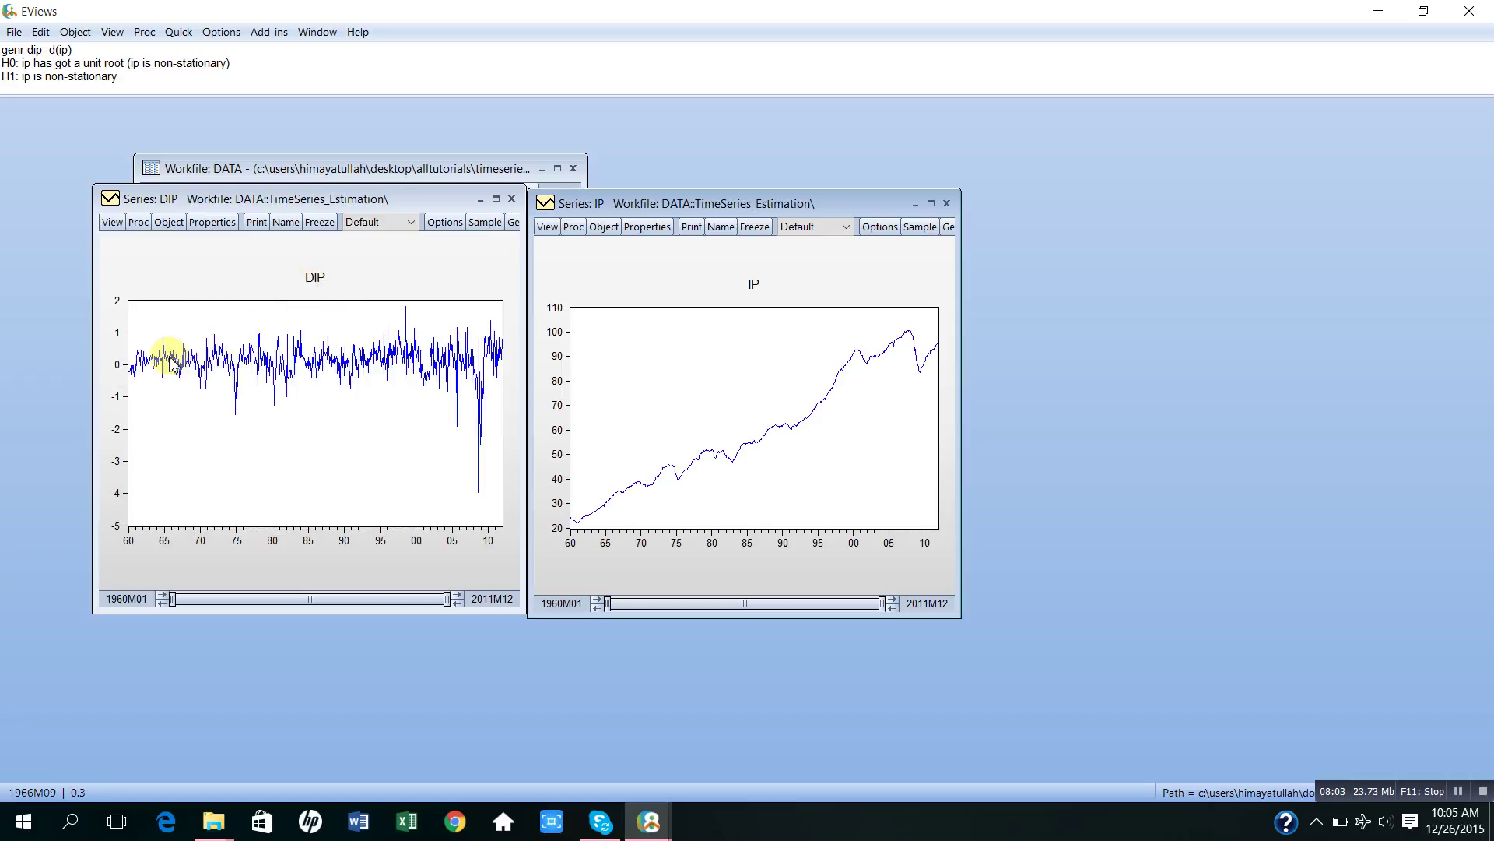
mouse_move(142, 370)
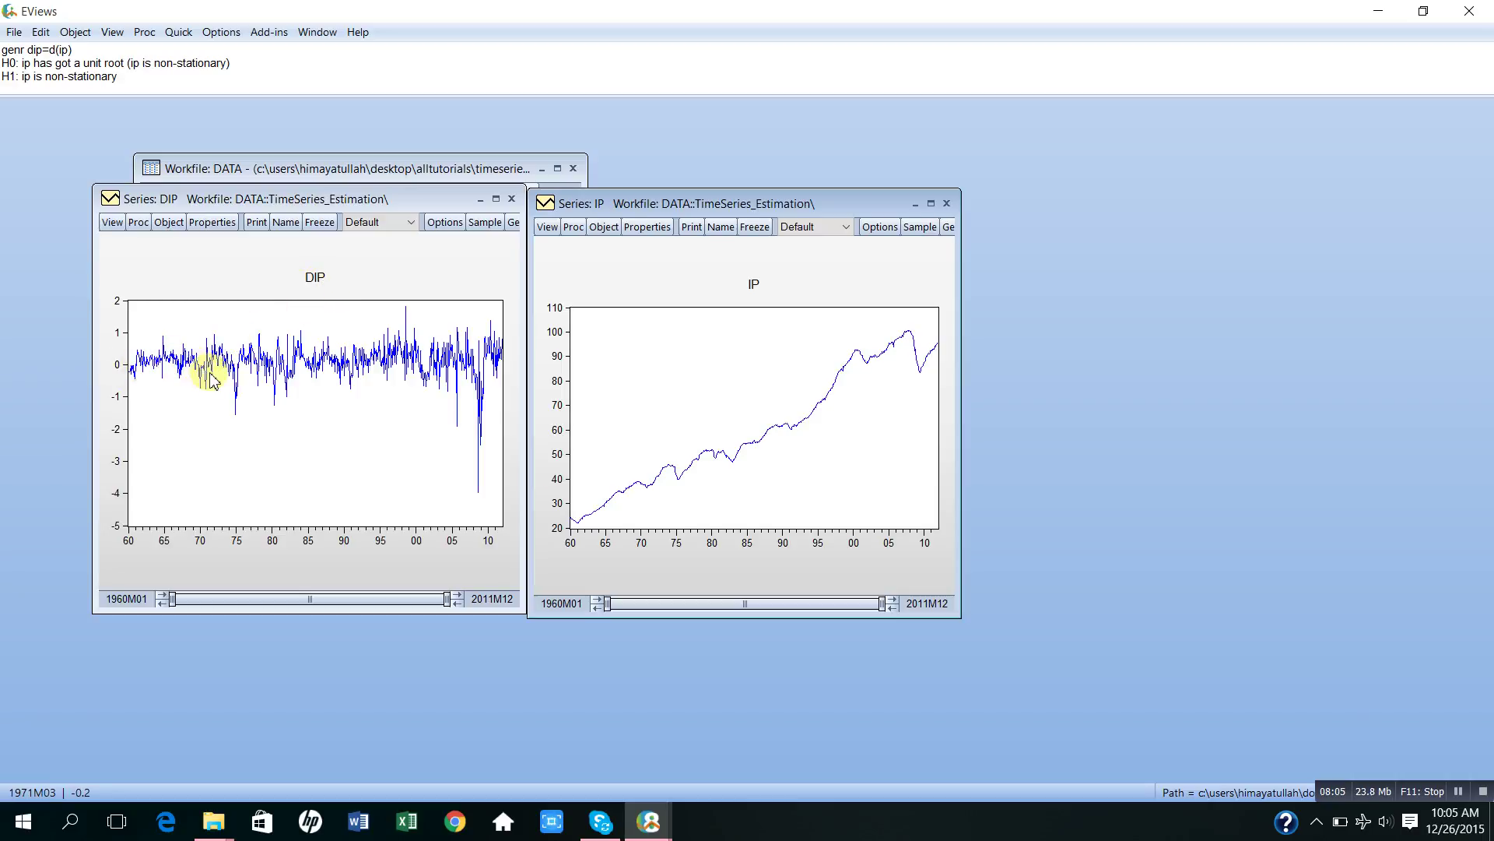